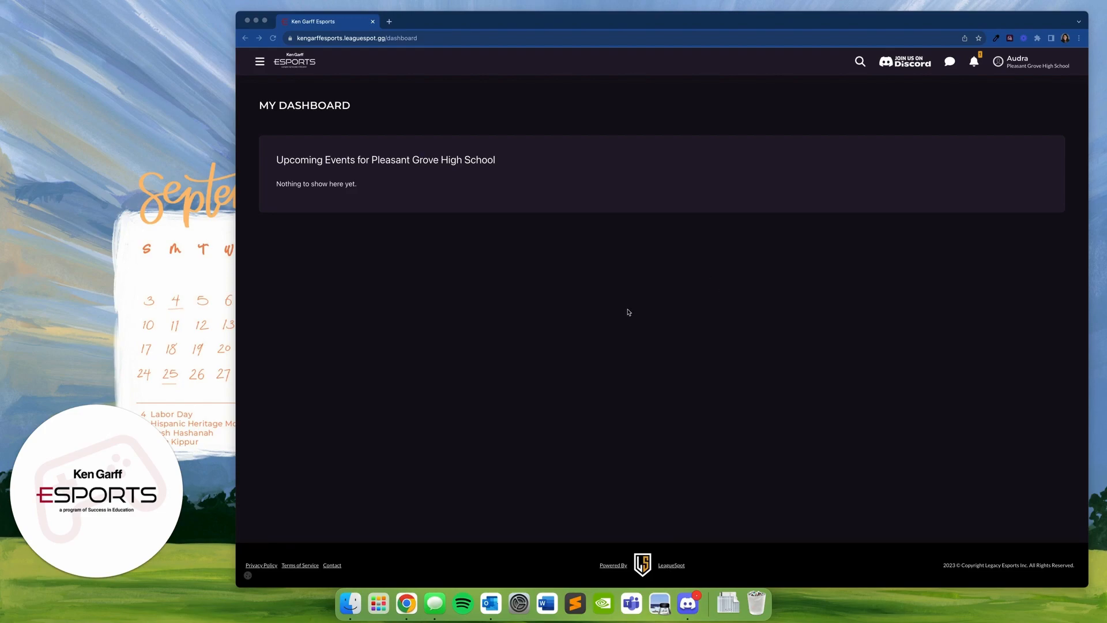
Open the My Organization page and go to its Mario Kart 8 Deluxe (4v4) teams
{"action": "left_click", "coordinate": [260, 62]}
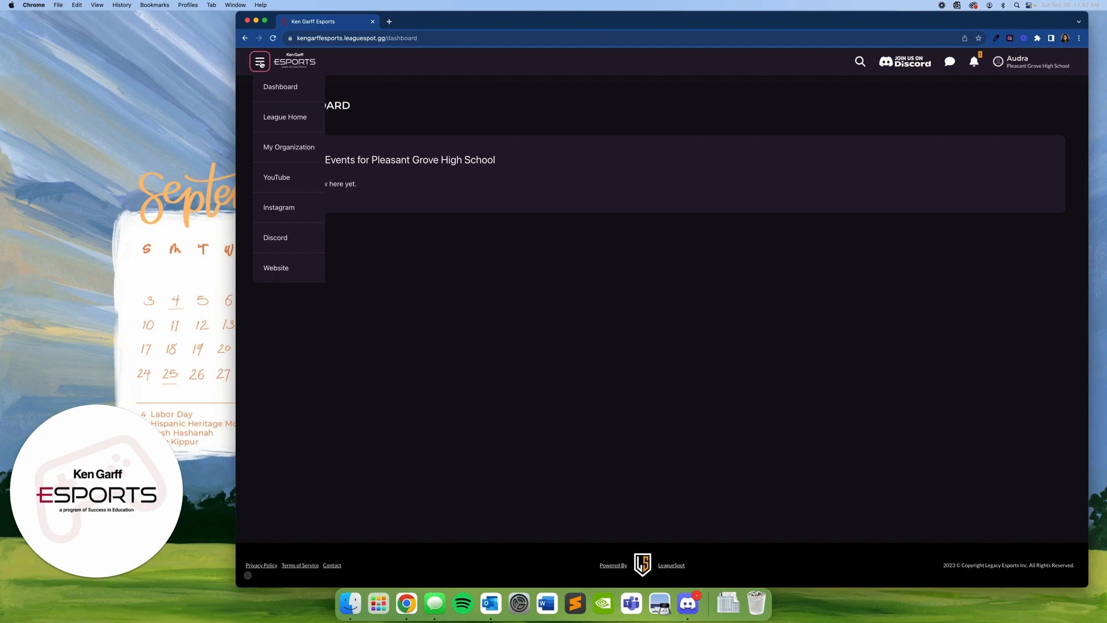
{"action": "left_click", "coordinate": [279, 152]}
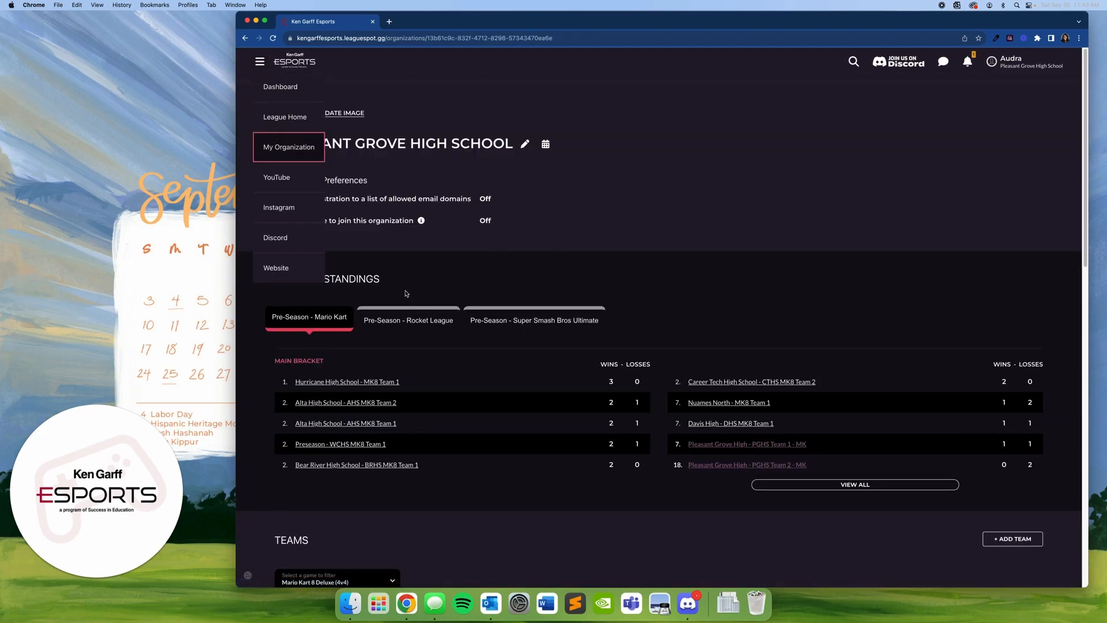
{"action": "scroll", "coordinate": [744, 269], "scroll_direction": "down", "scroll_amount": 1}
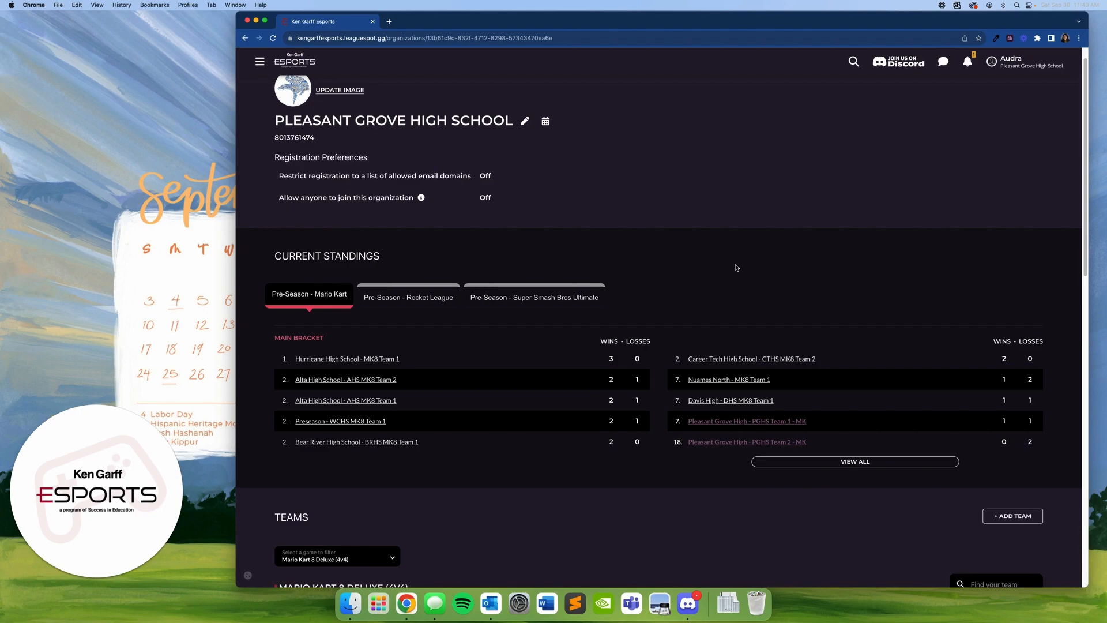
{"action": "scroll", "coordinate": [737, 267], "scroll_direction": "down", "scroll_amount": 3}
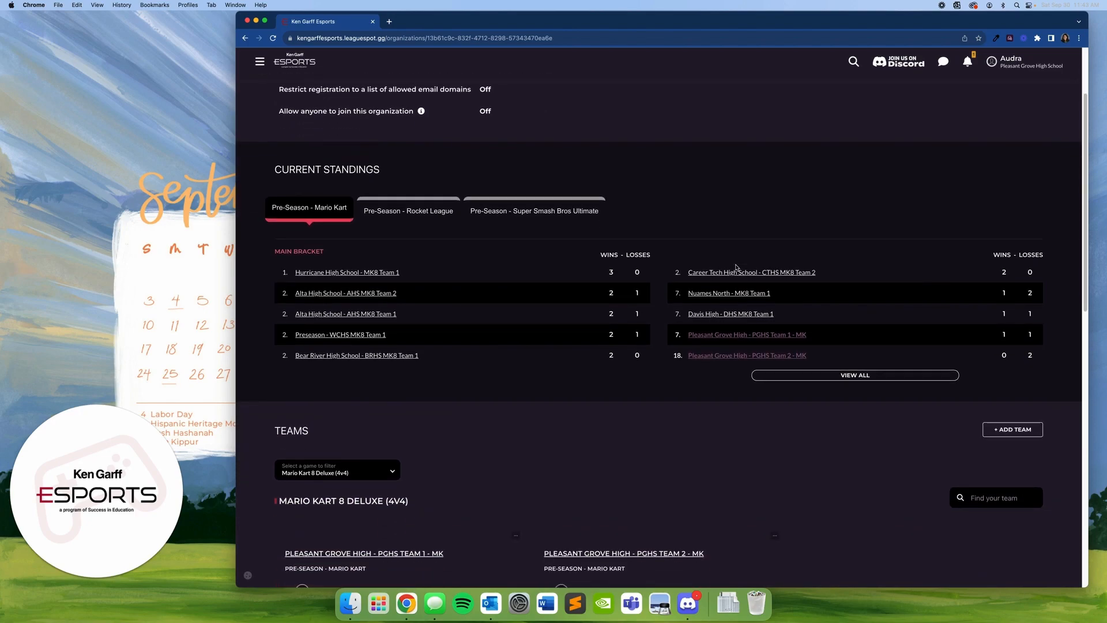
{"action": "scroll", "coordinate": [737, 267], "scroll_direction": "down", "scroll_amount": 2}
{"action": "scroll", "coordinate": [576, 360], "scroll_direction": "down", "scroll_amount": 5}
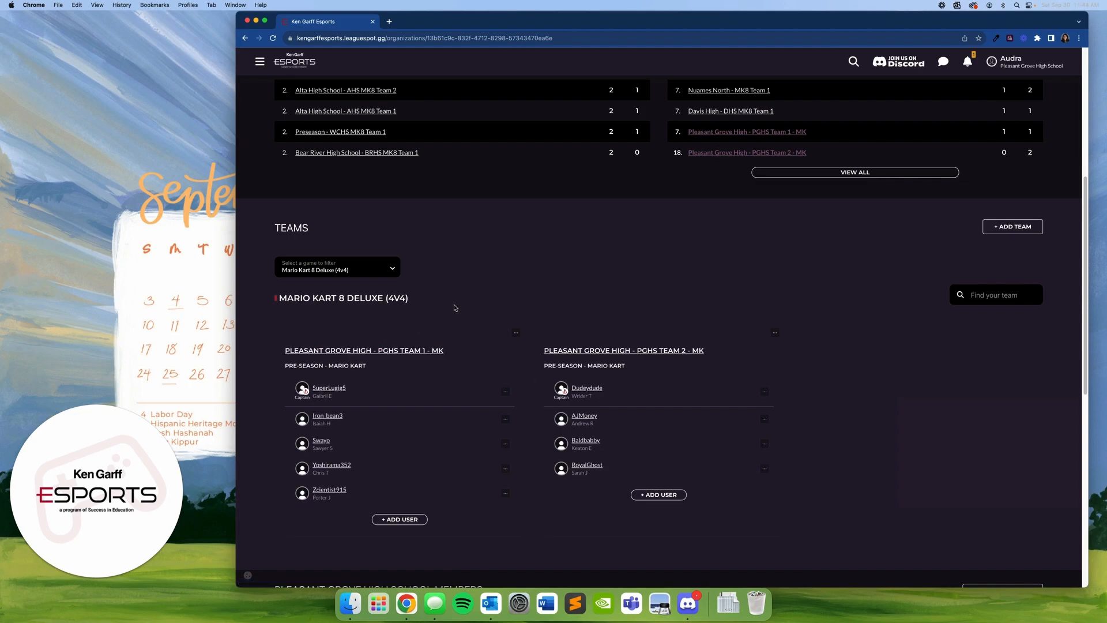
{"action": "scroll", "coordinate": [455, 308], "scroll_direction": "down", "scroll_amount": 2}
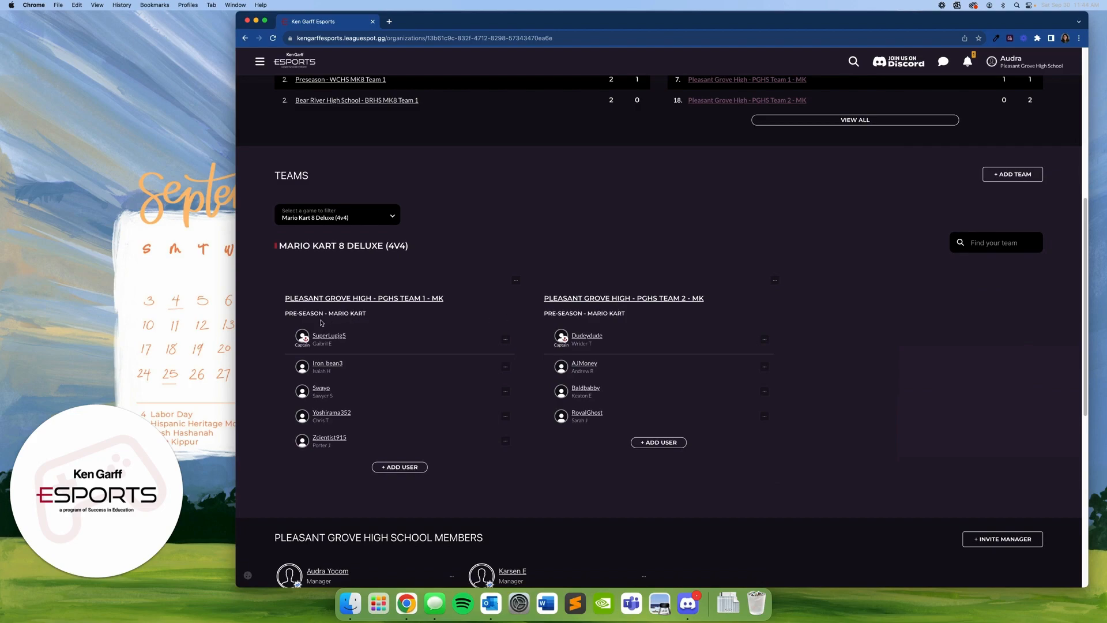
Check the season listed under both Mario Kart teams and the options available for PGHS Team 1
{"action": "left_click_drag", "start_coordinate": [285, 315], "coordinate": [376, 315]}
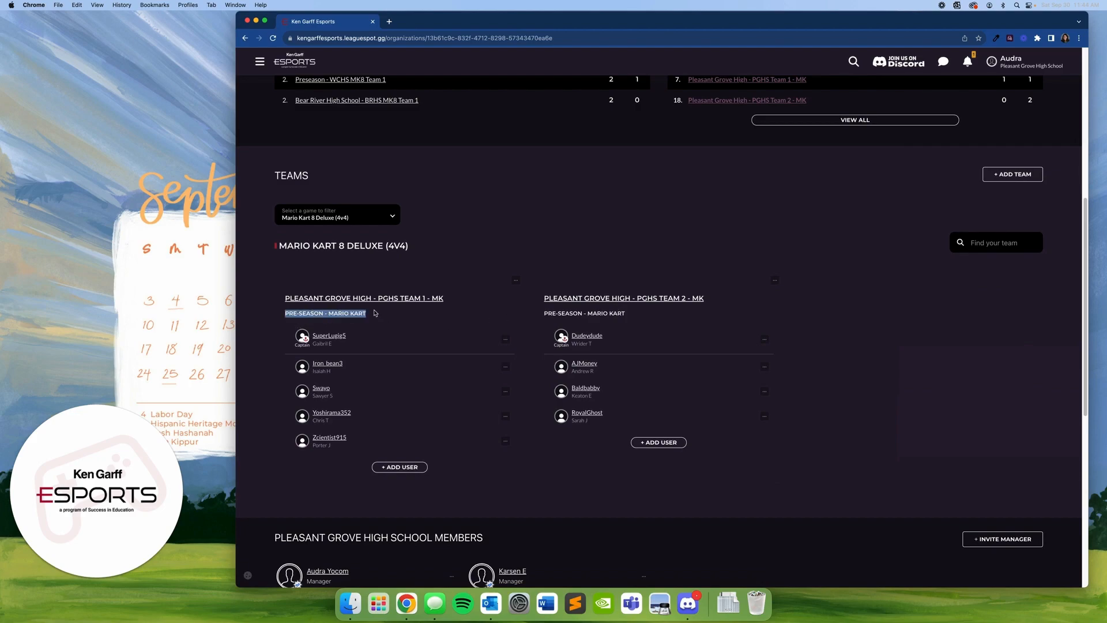
{"action": "left_click_drag", "start_coordinate": [543, 314], "coordinate": [653, 317]}
{"action": "left_click", "coordinate": [518, 243]}
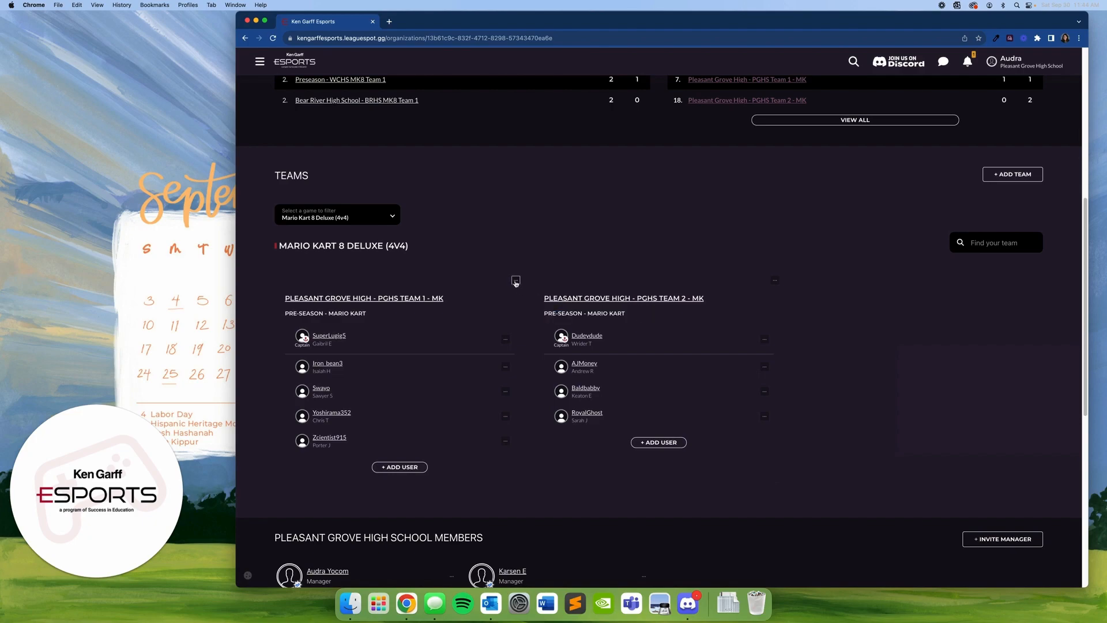
{"action": "left_click", "coordinate": [516, 281]}
{"action": "left_click", "coordinate": [474, 236]}
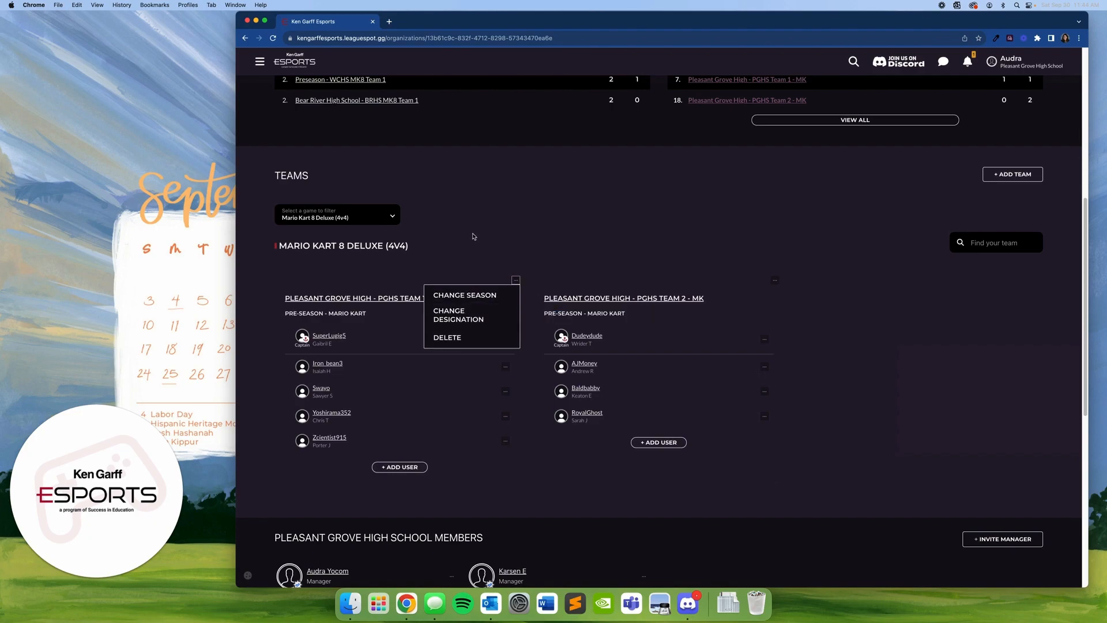
Rename the team Pleasant Grove High - PGHS Team 1 - MK as "Preseason - PGHS Team 1 - MK"
{"action": "left_click", "coordinate": [403, 298]}
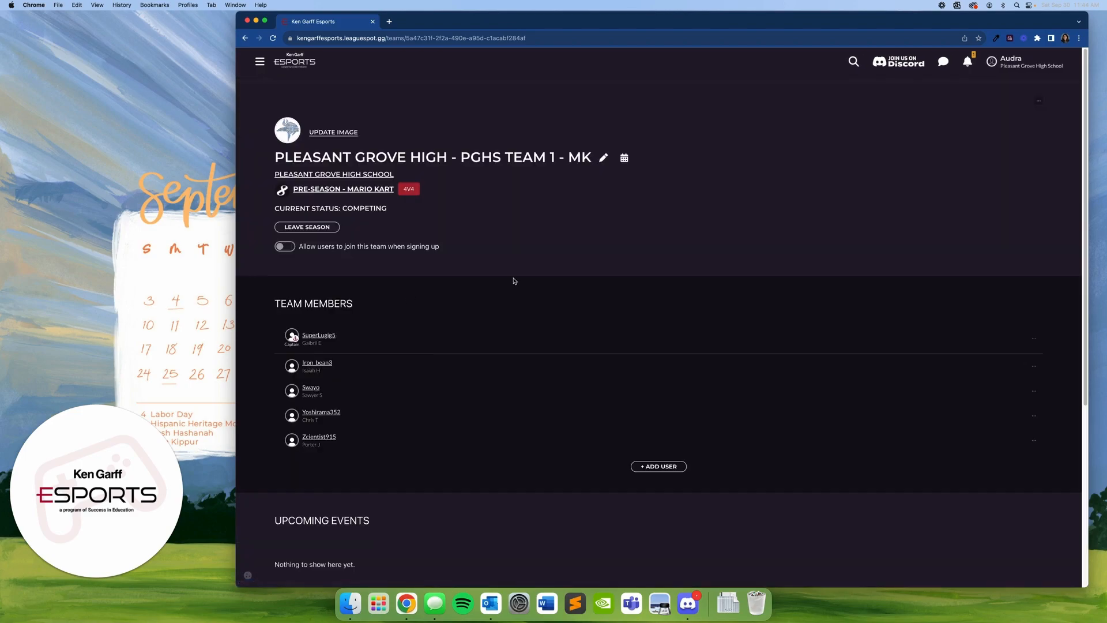
{"action": "left_click", "coordinate": [606, 157]}
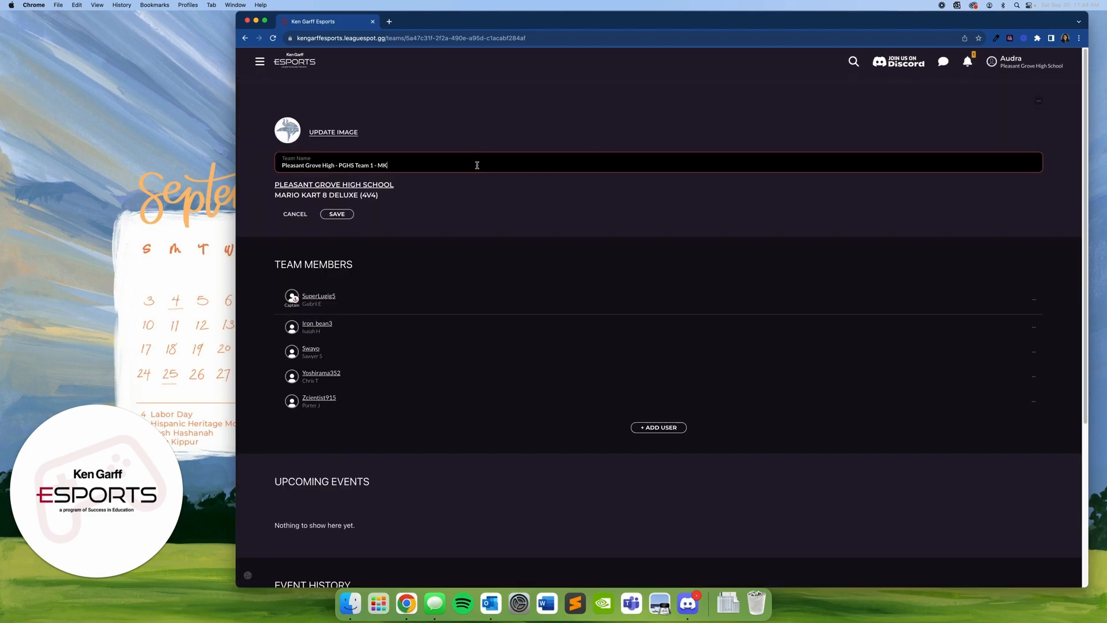
{"action": "key", "text": "Delete"}
{"action": "key", "text": "Delete"}
{"action": "key", "text": "Delete"}
{"action": "key", "text": "Delete"}
{"action": "key", "text": "Delete"}
{"action": "key", "text": "Delete"}
{"action": "key", "text": "Delete"}
{"action": "key", "text": "Delete"}
{"action": "key", "text": "Delete"}
{"action": "key", "text": "Delete"}
{"action": "key", "text": "Delete"}
{"action": "key", "text": "Delete"}
{"action": "key", "text": "Delete"}
{"action": "key", "text": "Delete"}
{"action": "key", "text": "Delete"}
{"action": "key", "text": "Delete"}
{"action": "key", "text": "Delete"}
{"action": "key", "text": "Delete"}
{"action": "key", "text": "Delete"}
{"action": "key", "text": "Delete"}
{"action": "type", "text": "Preseason"}
{"action": "left_click", "coordinate": [336, 214]}
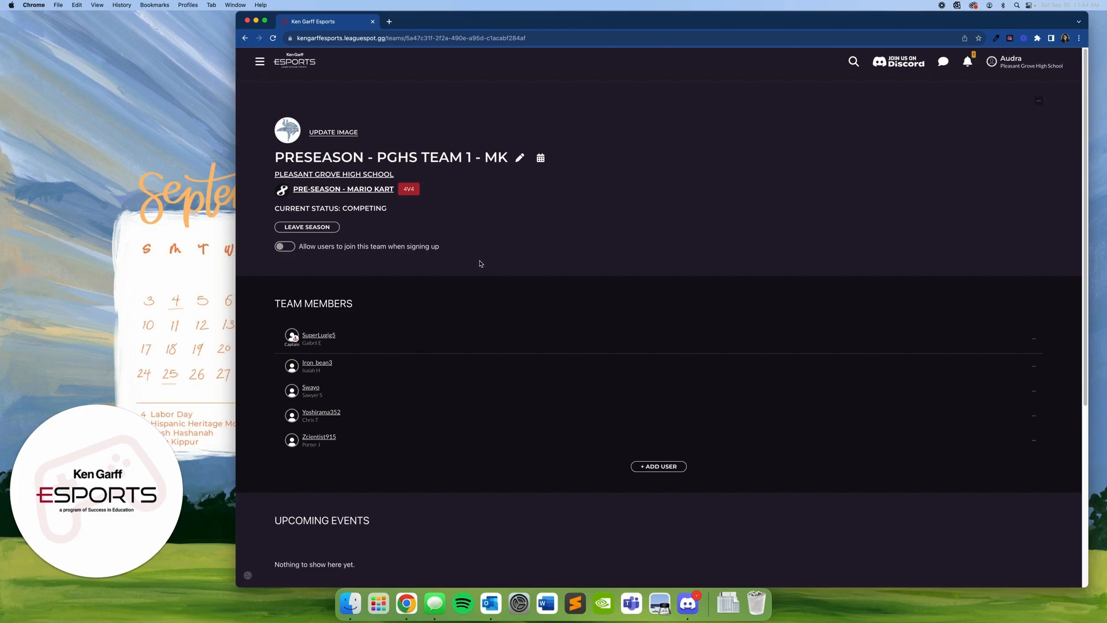
From the school's team list, open the second Mario Kart team and rename it "Preseason - PGHS Team 2 - MK"
{"action": "left_click", "coordinate": [357, 174]}
{"action": "scroll", "coordinate": [528, 161], "scroll_direction": "down", "scroll_amount": 10}
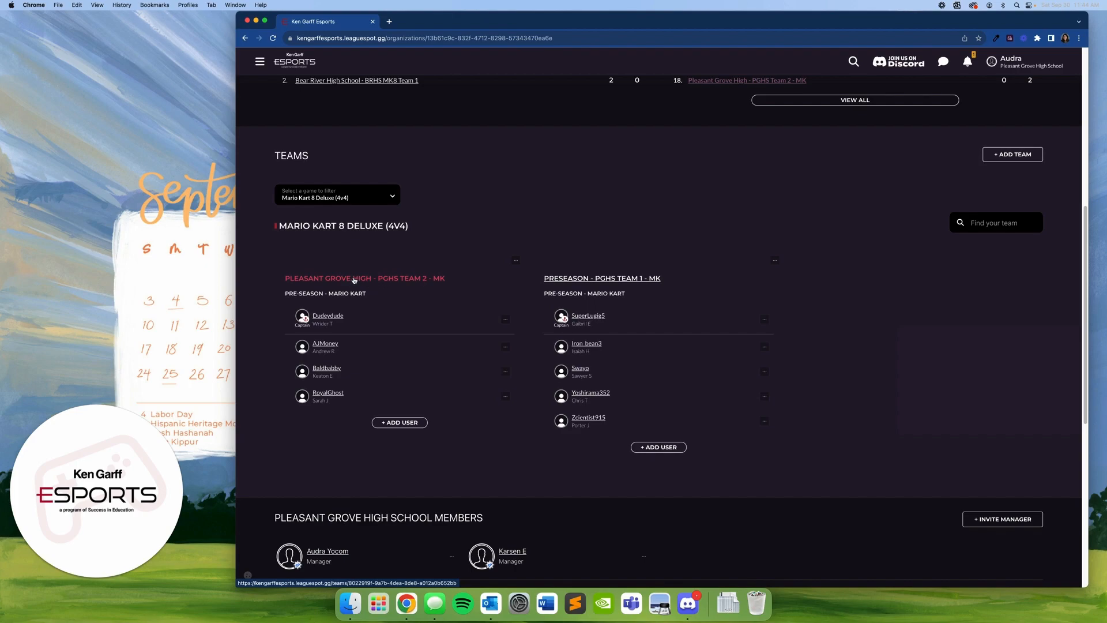
{"action": "left_click", "coordinate": [354, 279]}
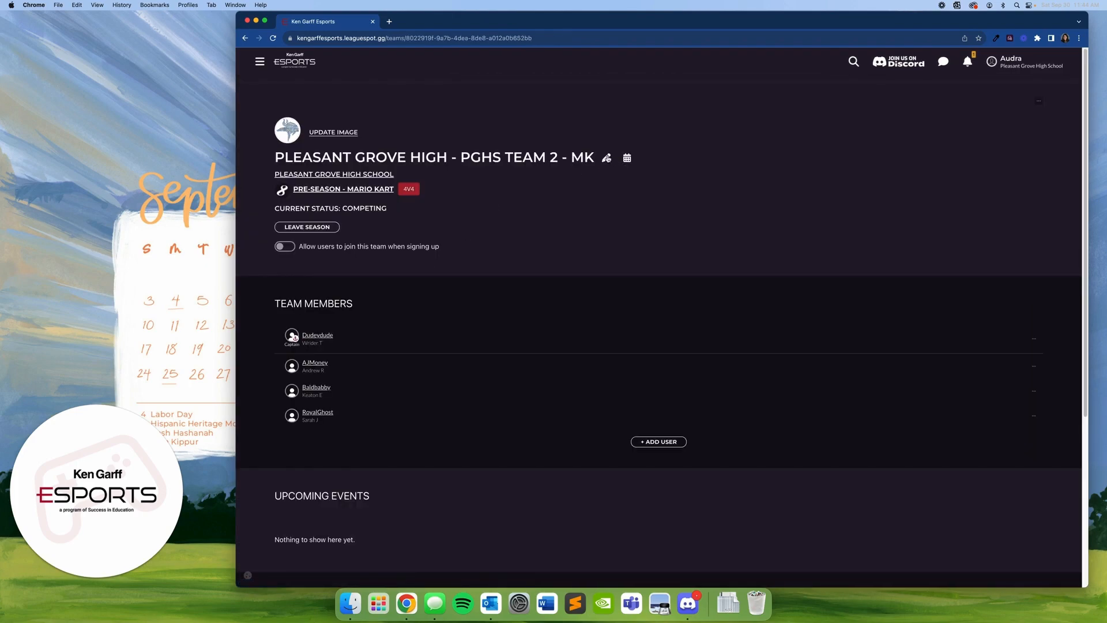
{"action": "left_click", "coordinate": [606, 158]}
{"action": "left_click_drag", "start_coordinate": [333, 166], "coordinate": [256, 166]}
{"action": "key", "text": "BackSpace"}
{"action": "key", "text": "Delete"}
{"action": "type", "text": "Preseason - PGHS Team 2 - MK"}
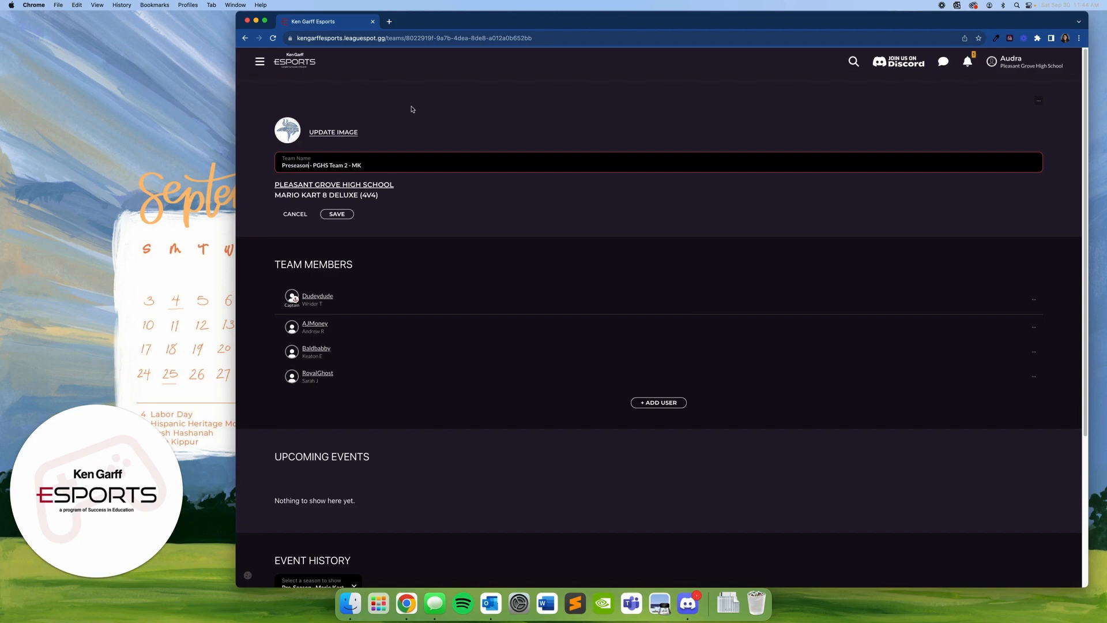
{"action": "left_click", "coordinate": [345, 215]}
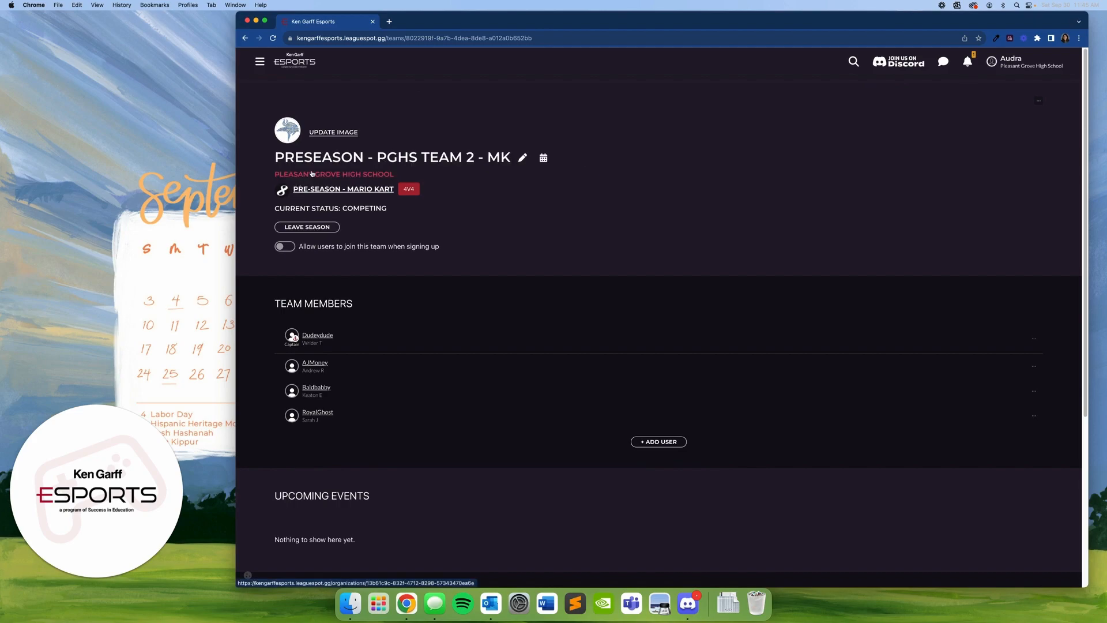
Return to the Pleasant Grove High School page and its list of Mario Kart teams
{"action": "left_click", "coordinate": [312, 174]}
{"action": "scroll", "coordinate": [636, 248], "scroll_direction": "down", "scroll_amount": 5}
{"action": "scroll", "coordinate": [637, 248], "scroll_direction": "down", "scroll_amount": 4}
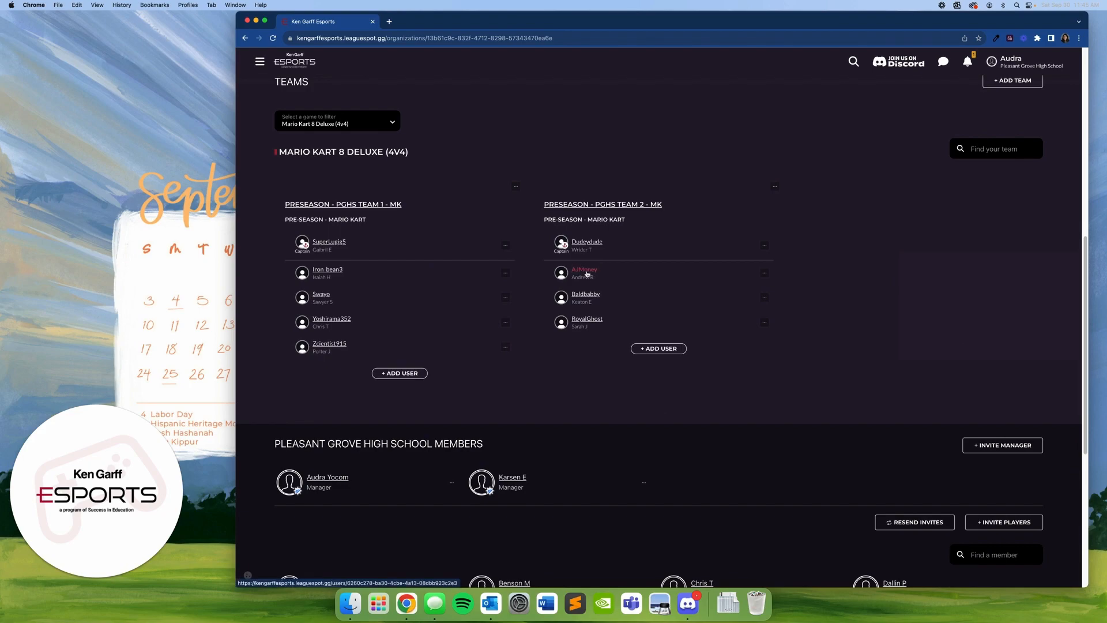
{"action": "scroll", "coordinate": [586, 275], "scroll_direction": "up", "scroll_amount": 3}
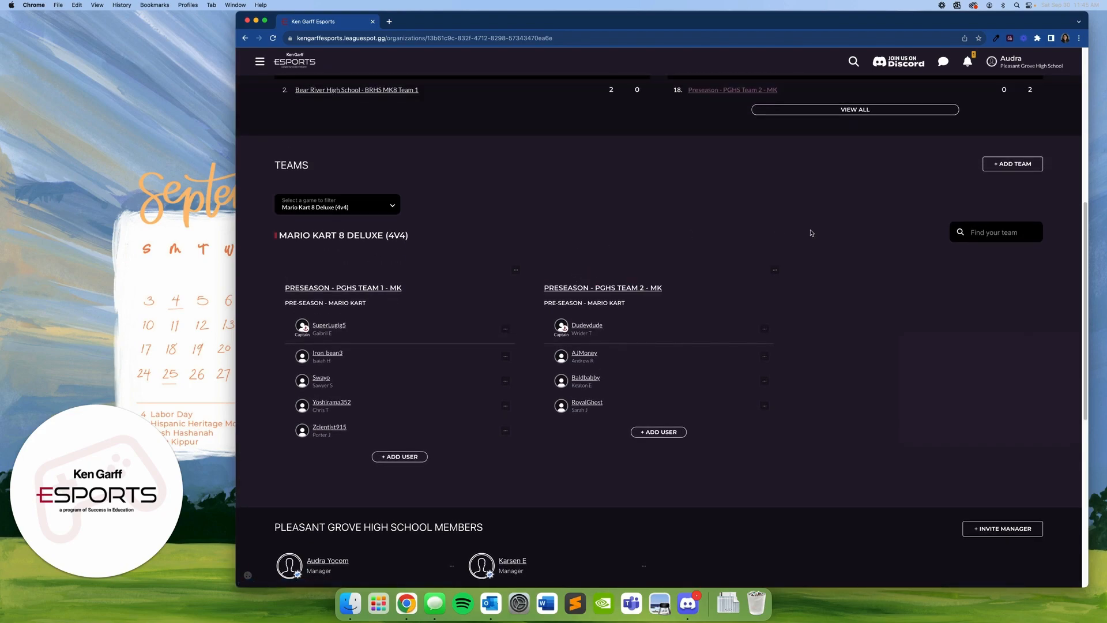
Create a new team named "Pleasant Grove High - MK PGHS Team 1" for the game Mario Kart 8 Deluxe (4v4)
{"action": "left_click", "coordinate": [997, 165]}
{"action": "left_click", "coordinate": [668, 298]}
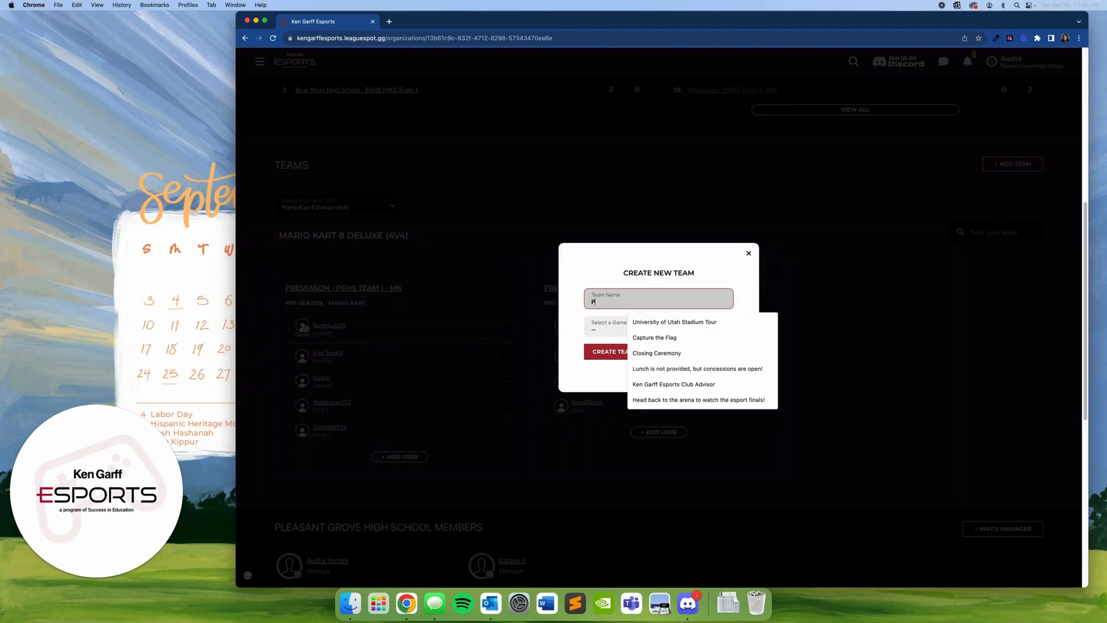
{"action": "type", "text": "Pleasan"}
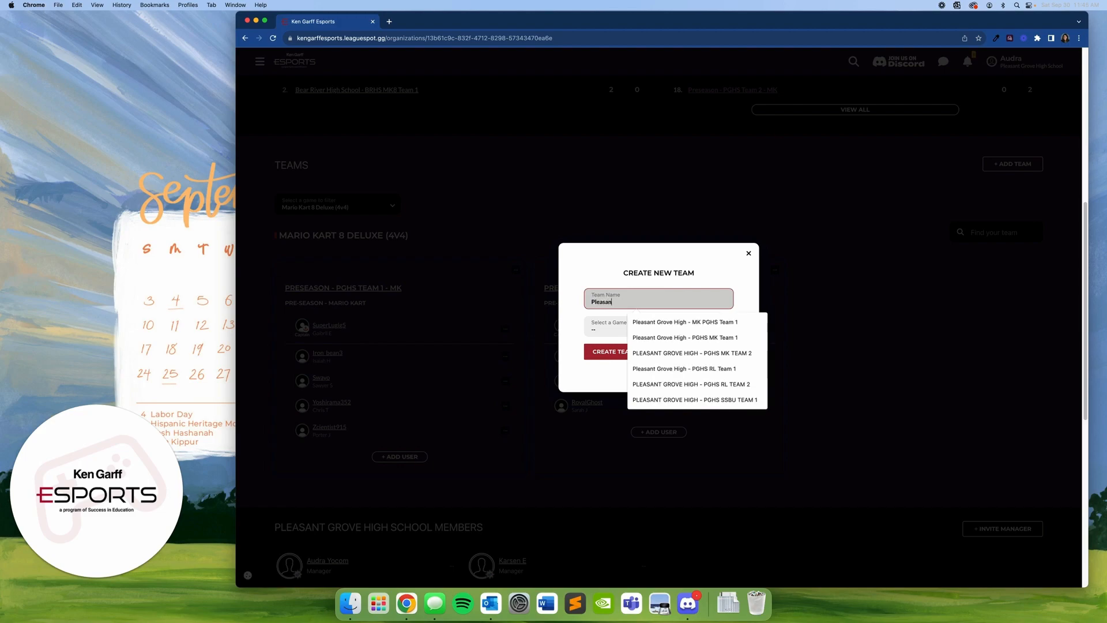
{"action": "left_click", "coordinate": [702, 322]}
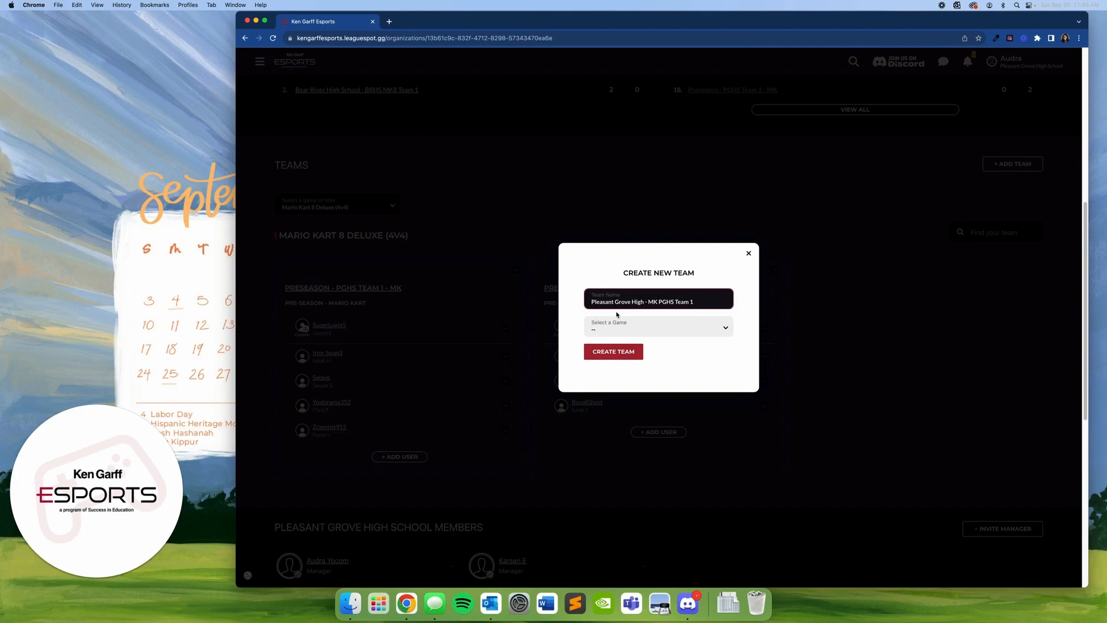
{"action": "left_click", "coordinate": [690, 328]}
{"action": "left_click", "coordinate": [676, 326]}
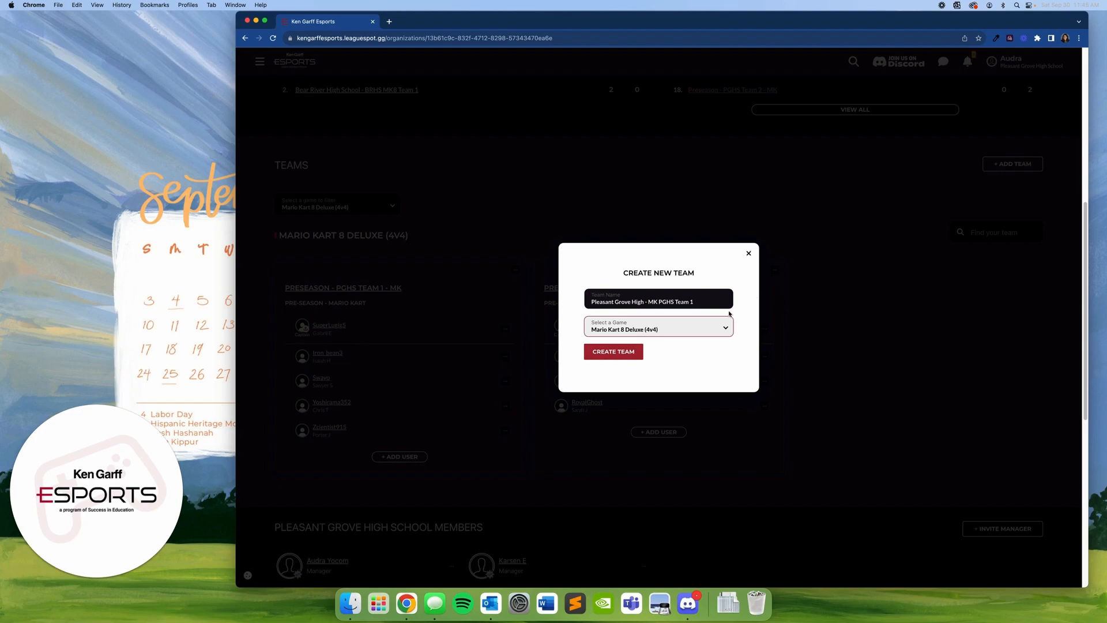
{"action": "left_click_drag", "start_coordinate": [699, 301], "coordinate": [553, 306]}
{"action": "left_click", "coordinate": [578, 295]}
{"action": "left_click", "coordinate": [618, 329]}
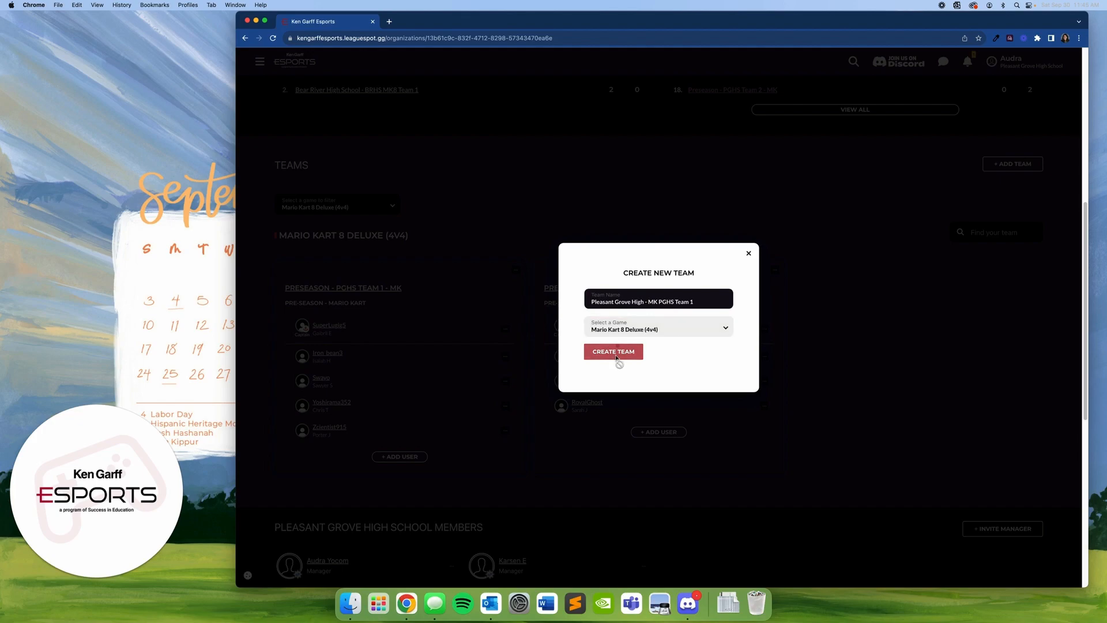
{"action": "left_click", "coordinate": [615, 354]}
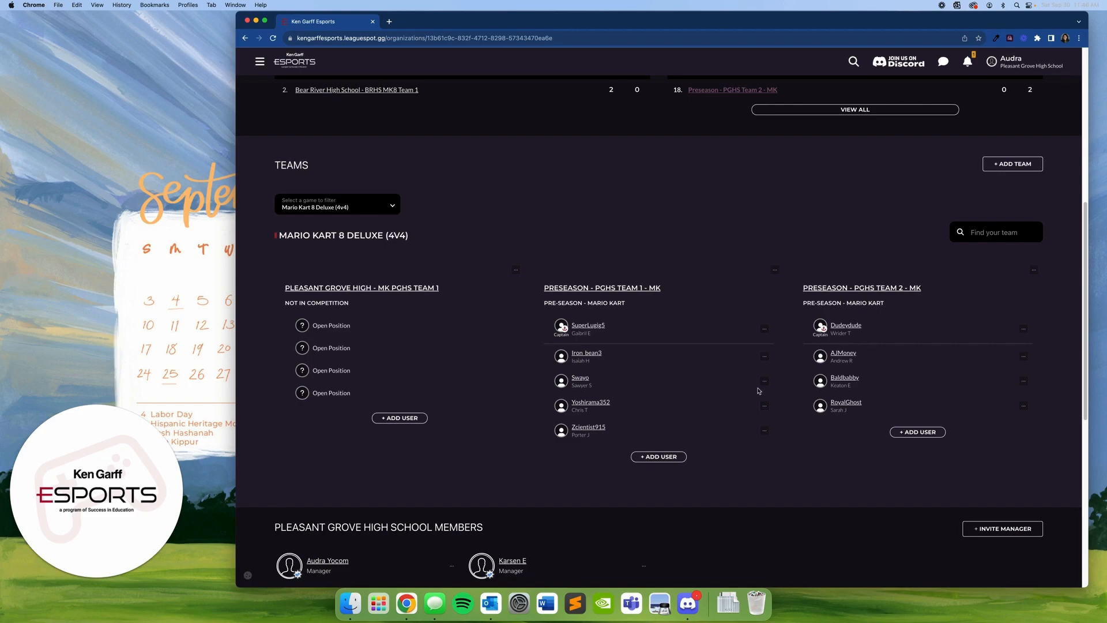
Create a second team named "Pleasant Grove High - MK PGHS Team 2" for the game Mario Kart 8 Deluxe (4v4)
{"action": "left_click", "coordinate": [1022, 166]}
{"action": "left_click", "coordinate": [652, 306]}
{"action": "type", "text": "Pleasant Grove High - MK PGHS Team 1"}
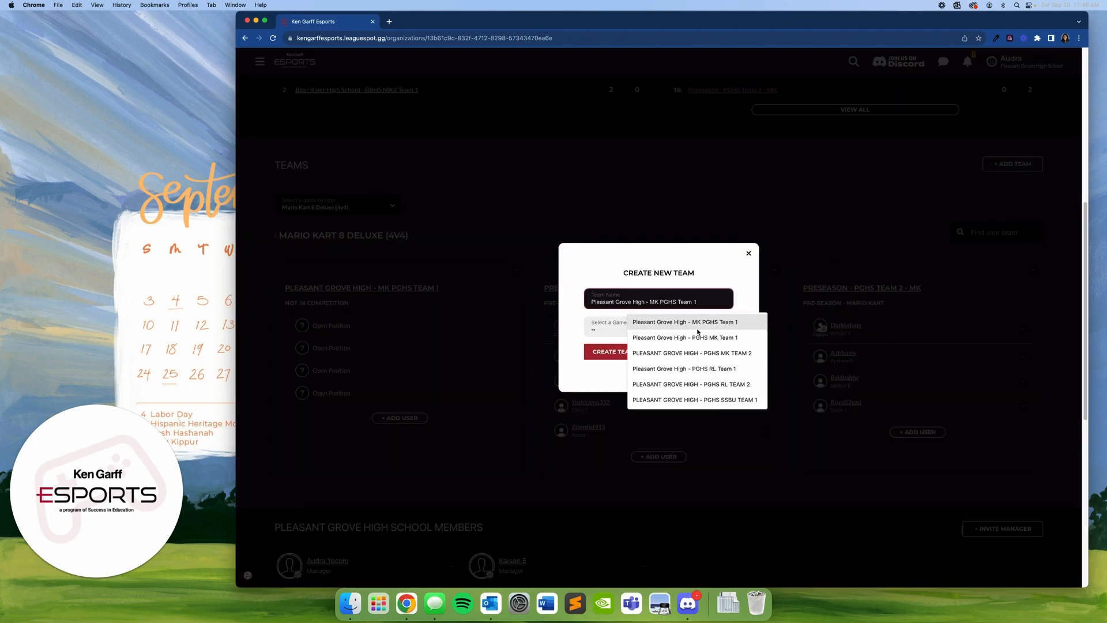
{"action": "left_click", "coordinate": [701, 322]}
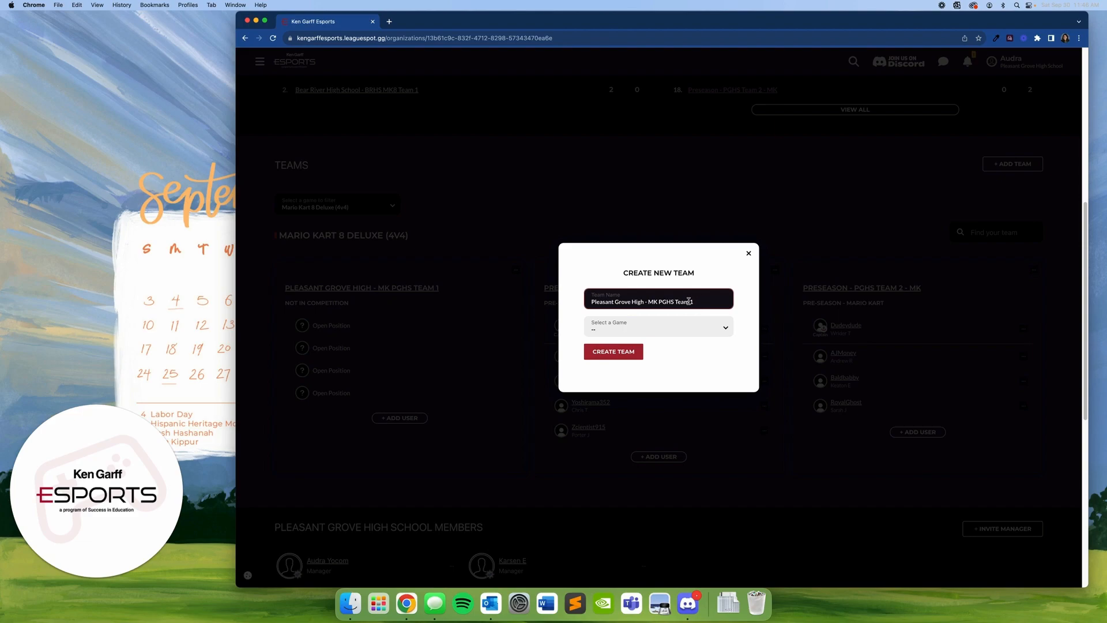
{"action": "key", "text": "BackSpace"}
{"action": "type", "text": "2"}
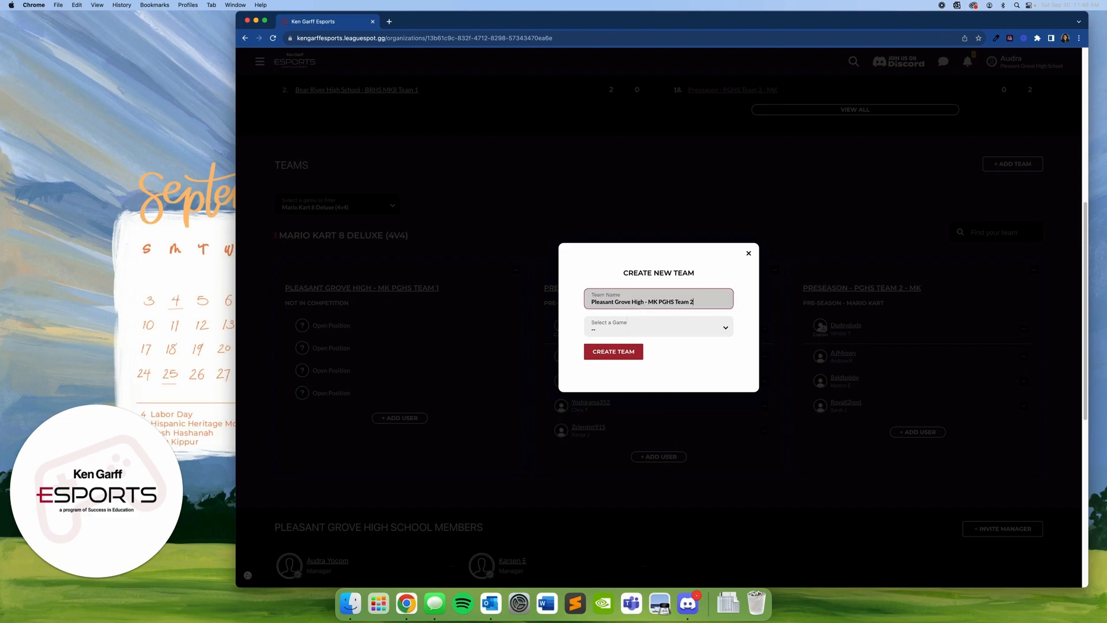
{"action": "left_click", "coordinate": [694, 325]}
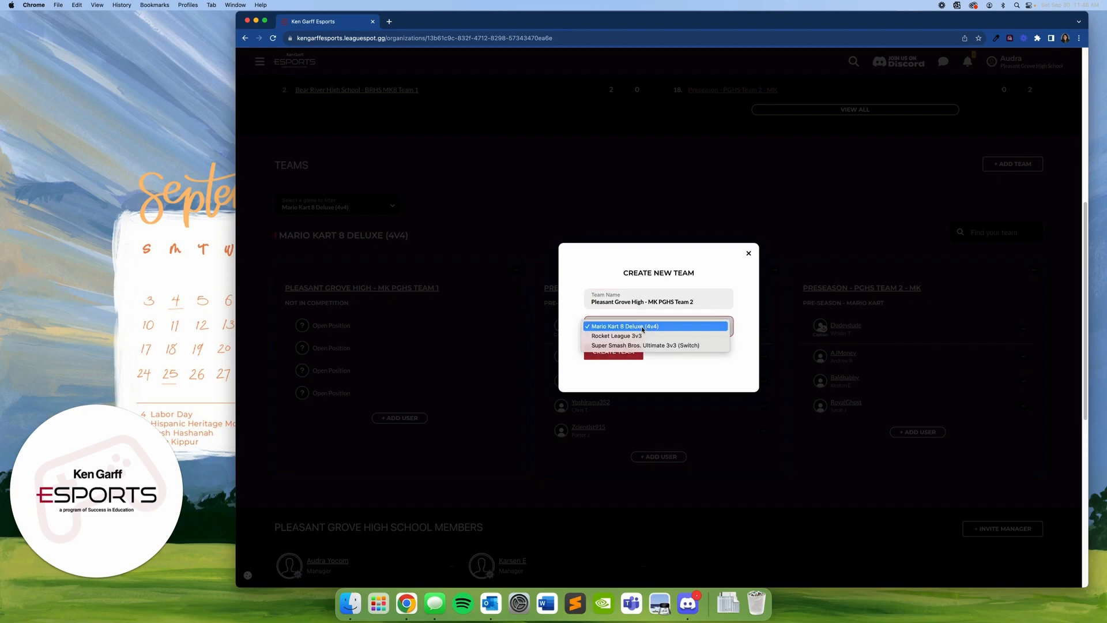
{"action": "left_click", "coordinate": [643, 327]}
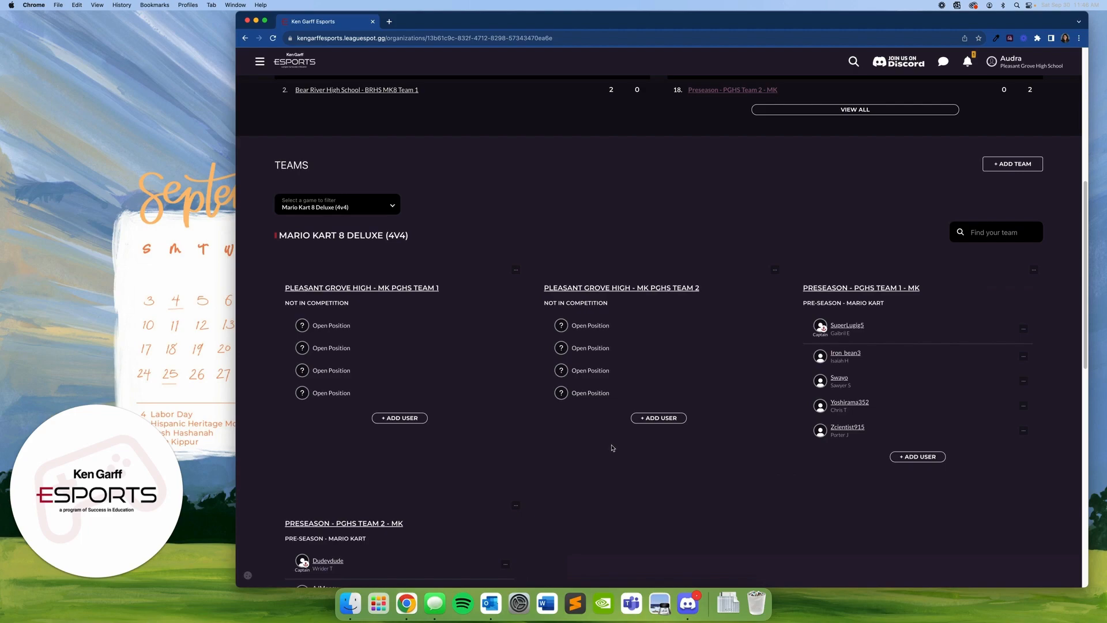
Add the captain of the Preseason - PGHS Team 1 - MK roster to Pleasant Grove High - MK PGHS Team 1 as a Player
{"action": "scroll", "coordinate": [673, 389], "scroll_direction": "down", "scroll_amount": 3}
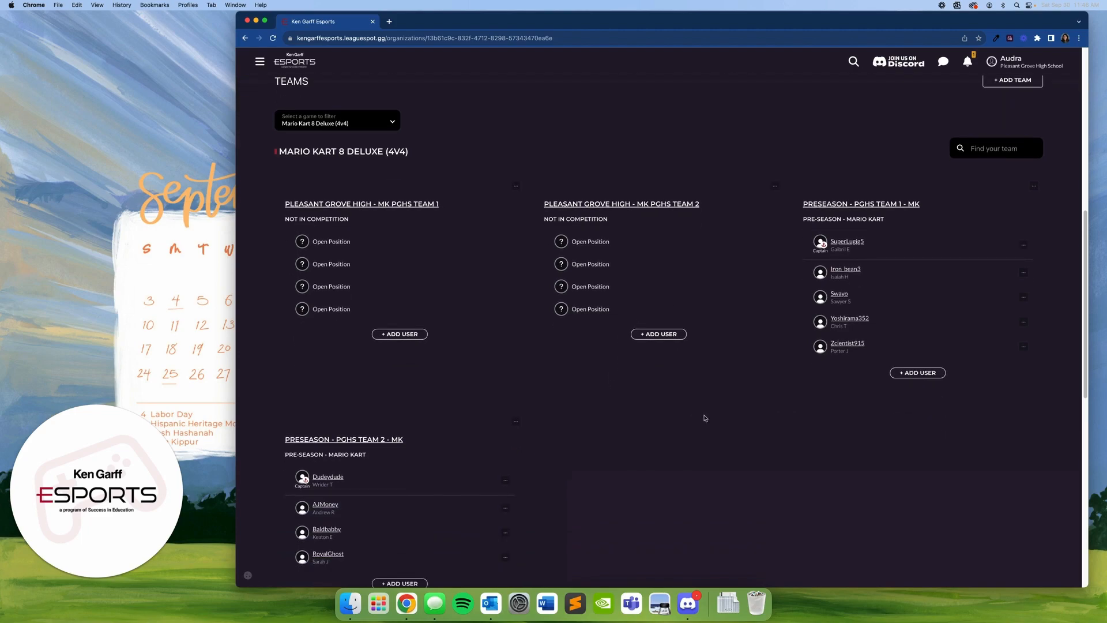
{"action": "scroll", "coordinate": [704, 417], "scroll_direction": "up", "scroll_amount": 3}
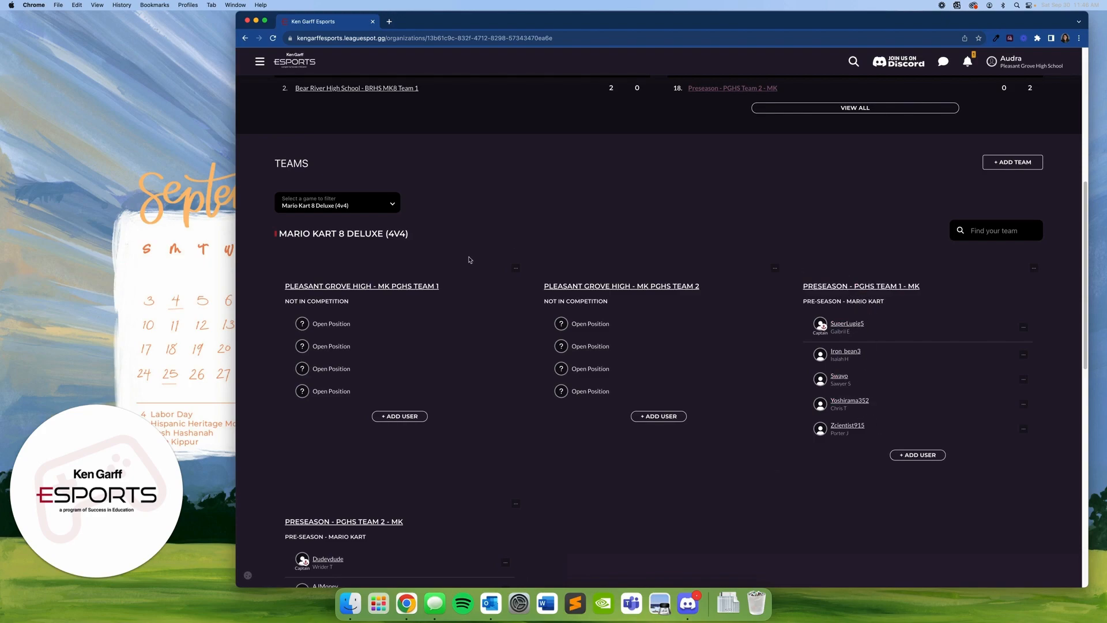
{"action": "left_click", "coordinate": [404, 417]}
{"action": "left_click", "coordinate": [657, 343]}
{"action": "type", "text": "supe"}
{"action": "left_click", "coordinate": [626, 368]}
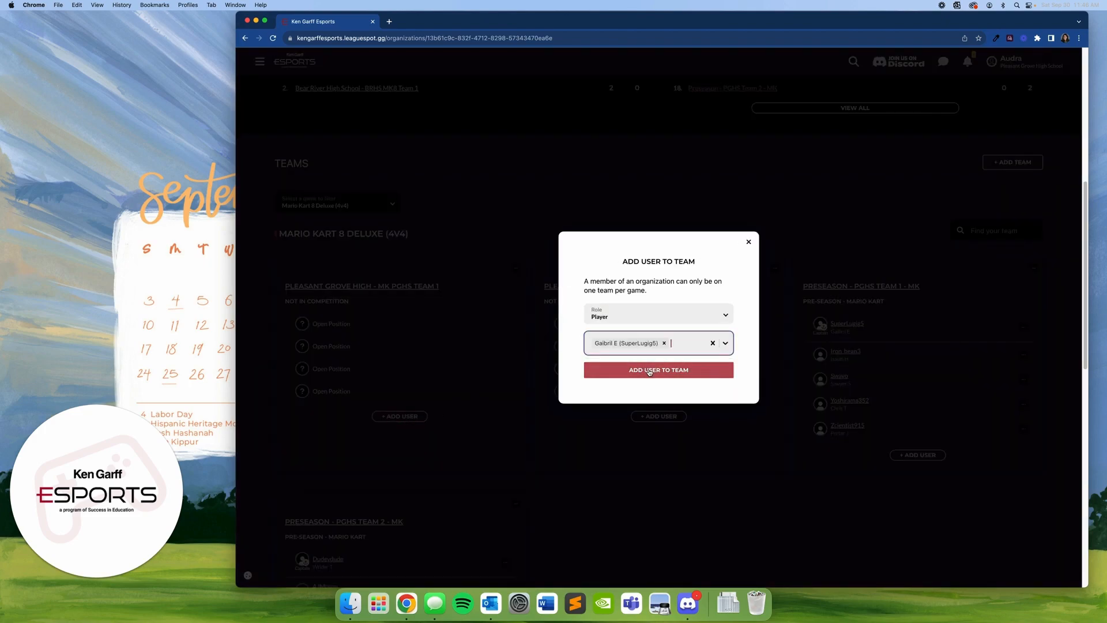
{"action": "left_click", "coordinate": [658, 368]}
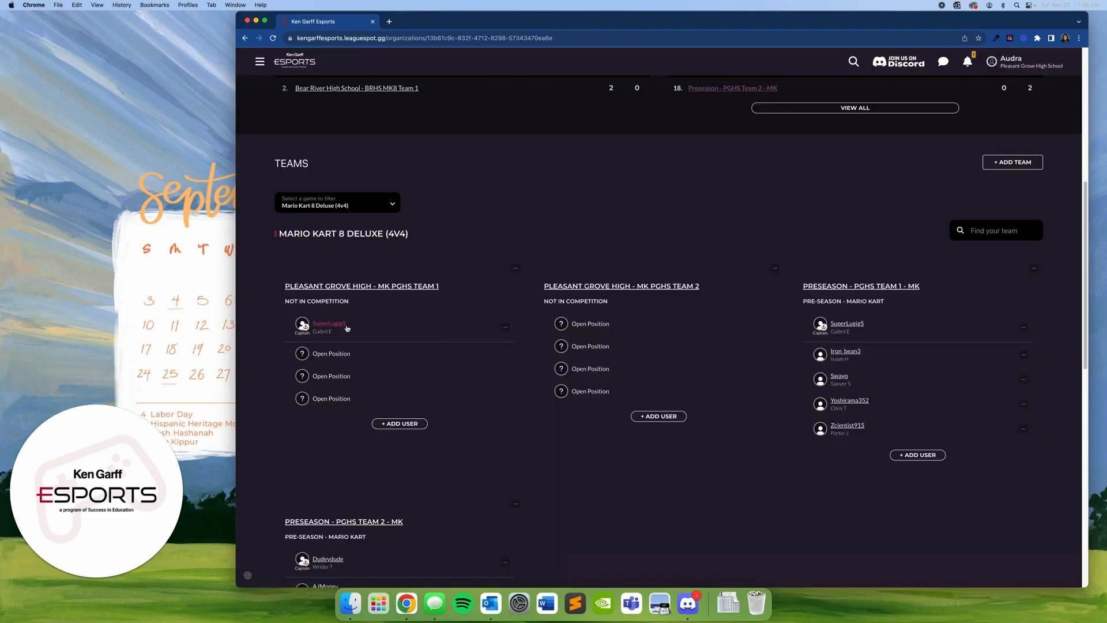
Add the first non-captain member of the Preseason - PGHS Team 1 - MK roster to Pleasant Grove High - MK PGHS Team 1 as a Player
{"action": "left_click", "coordinate": [404, 423]}
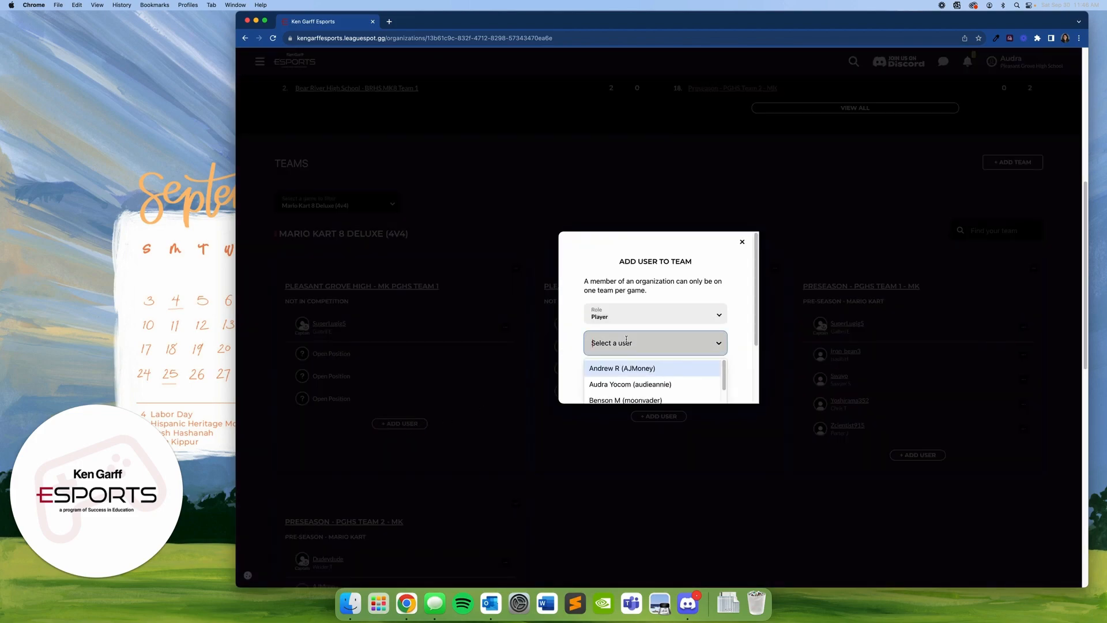
{"action": "type", "text": "iron"}
{"action": "left_click", "coordinate": [659, 368]}
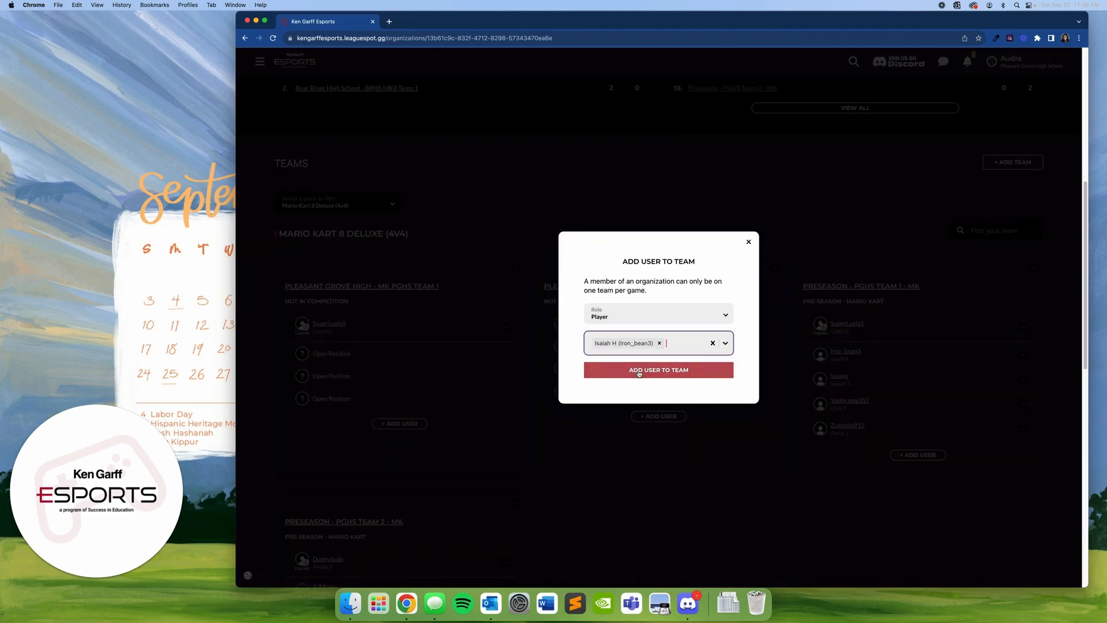
{"action": "left_click", "coordinate": [659, 368]}
Add the second non-captain member of the Preseason - PGHS Team 1 - MK roster to Pleasant Grove High - MK PGHS Team 1 as a Player
{"action": "left_click", "coordinate": [397, 427]}
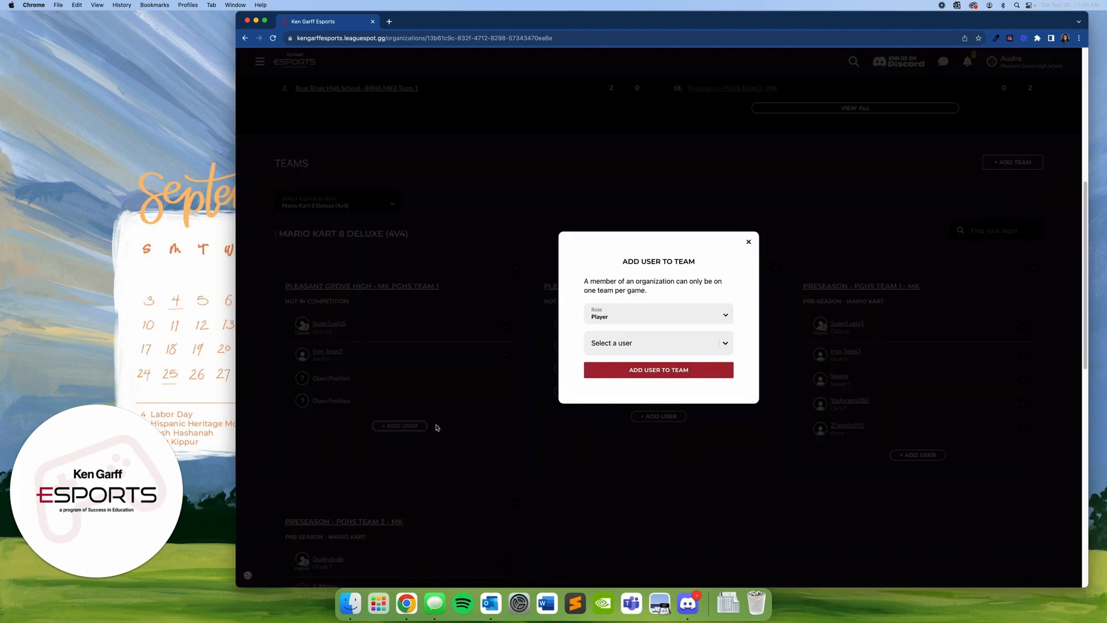
{"action": "left_click", "coordinate": [631, 340]}
{"action": "type", "text": "swa"}
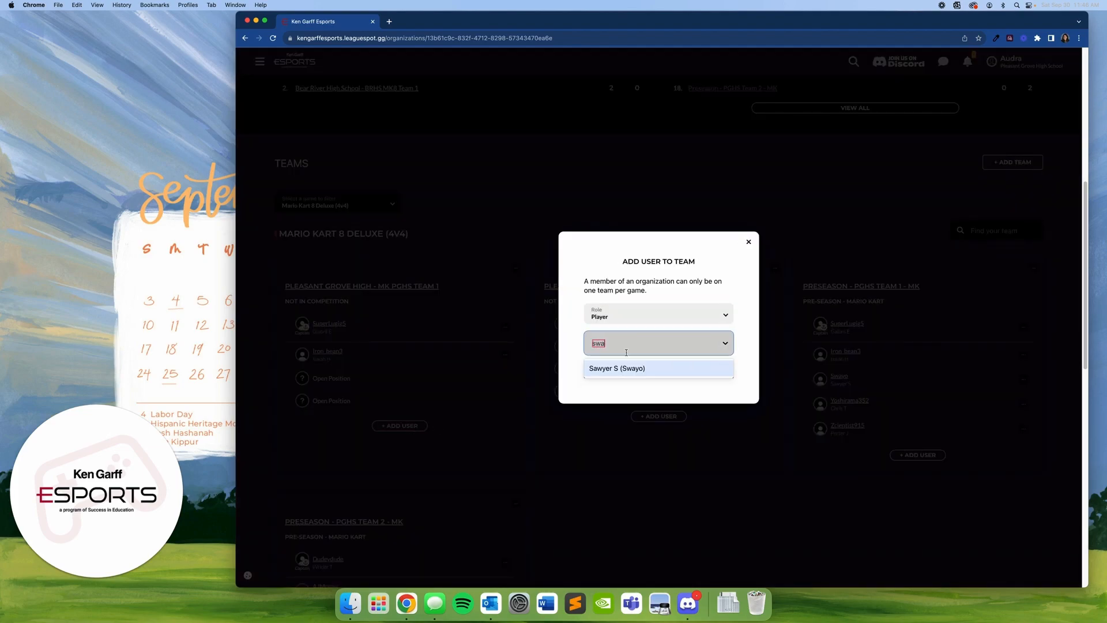
{"action": "left_click", "coordinate": [645, 368]}
{"action": "left_click", "coordinate": [645, 370]}
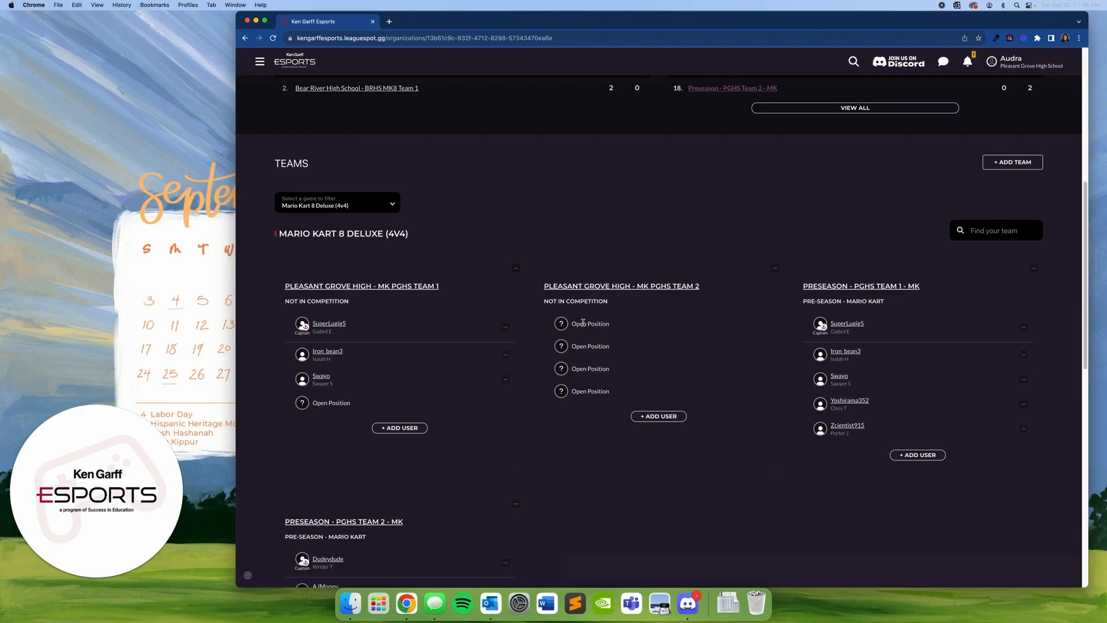
Add the third non-captain member of the Preseason - PGHS Team 1 - MK roster to Pleasant Grove High - MK PGHS Team 1 as a Player
{"action": "left_click", "coordinate": [391, 430]}
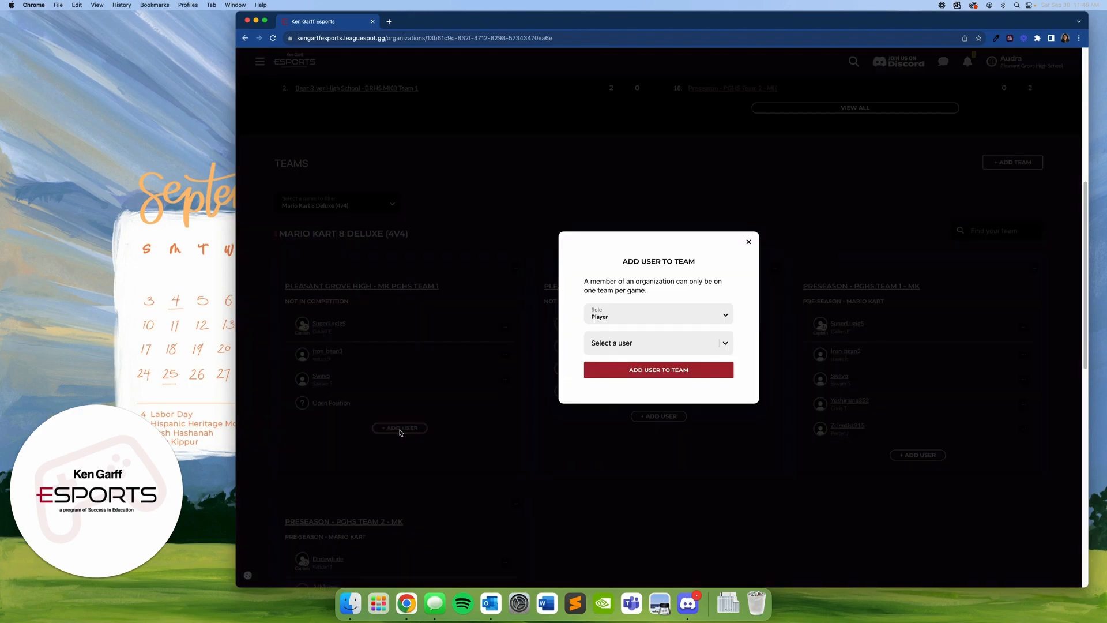
{"action": "left_click", "coordinate": [631, 343]}
{"action": "type", "text": "yosh"}
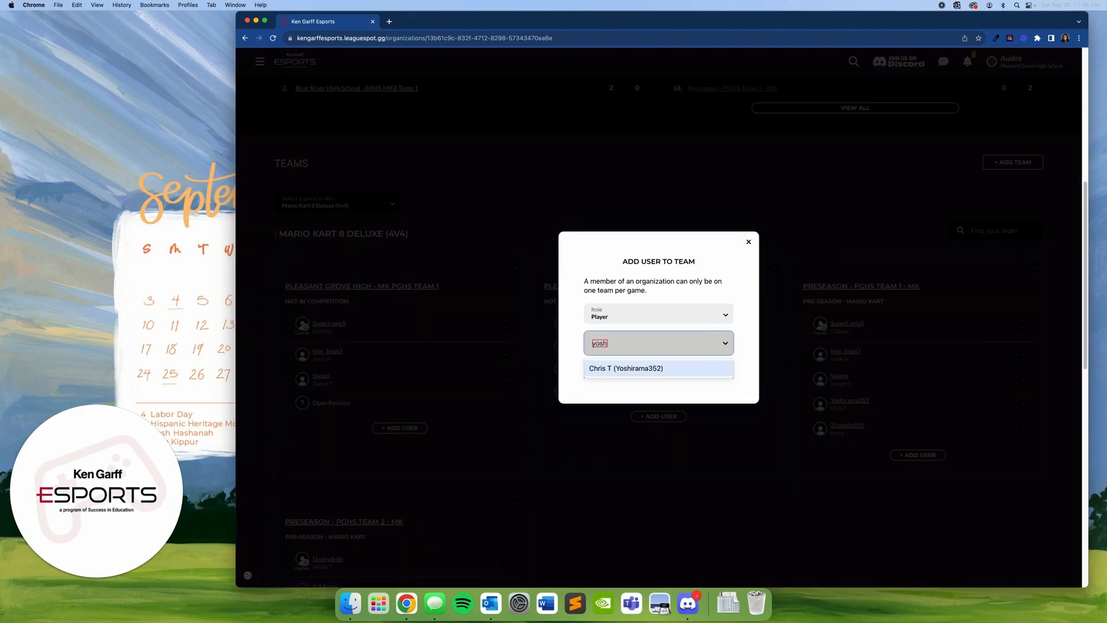
{"action": "left_click", "coordinate": [659, 368]}
{"action": "left_click", "coordinate": [659, 370]}
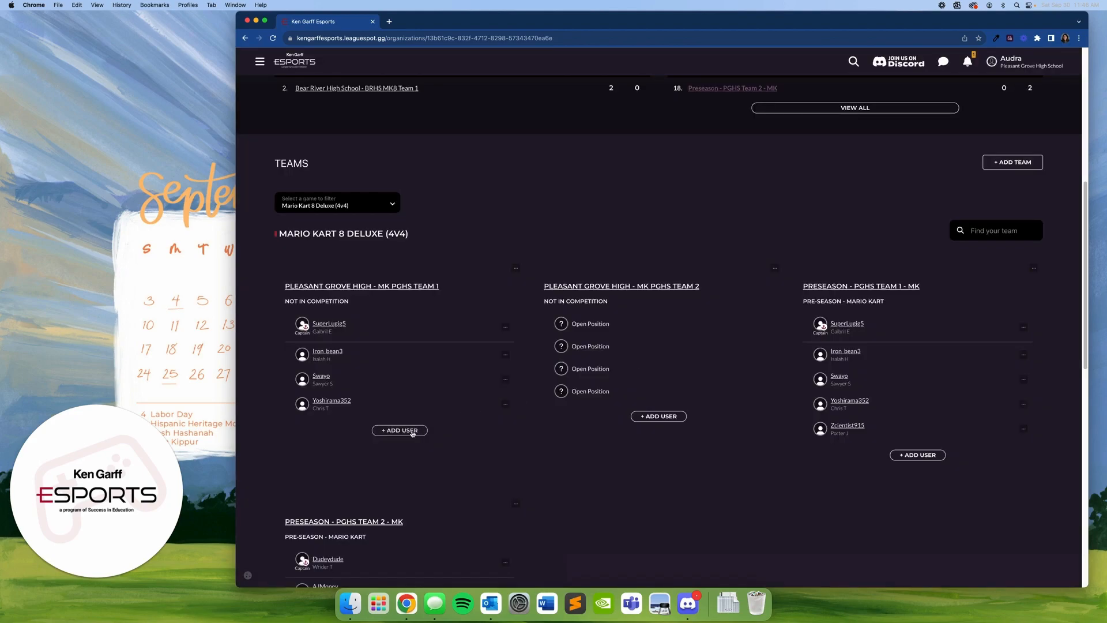
Add the last member of the Preseason - PGHS Team 1 - MK roster to Pleasant Grove High - MK PGHS Team 1 as a Player
{"action": "left_click", "coordinate": [413, 433]}
{"action": "left_click", "coordinate": [616, 341]}
{"action": "type", "text": "port"}
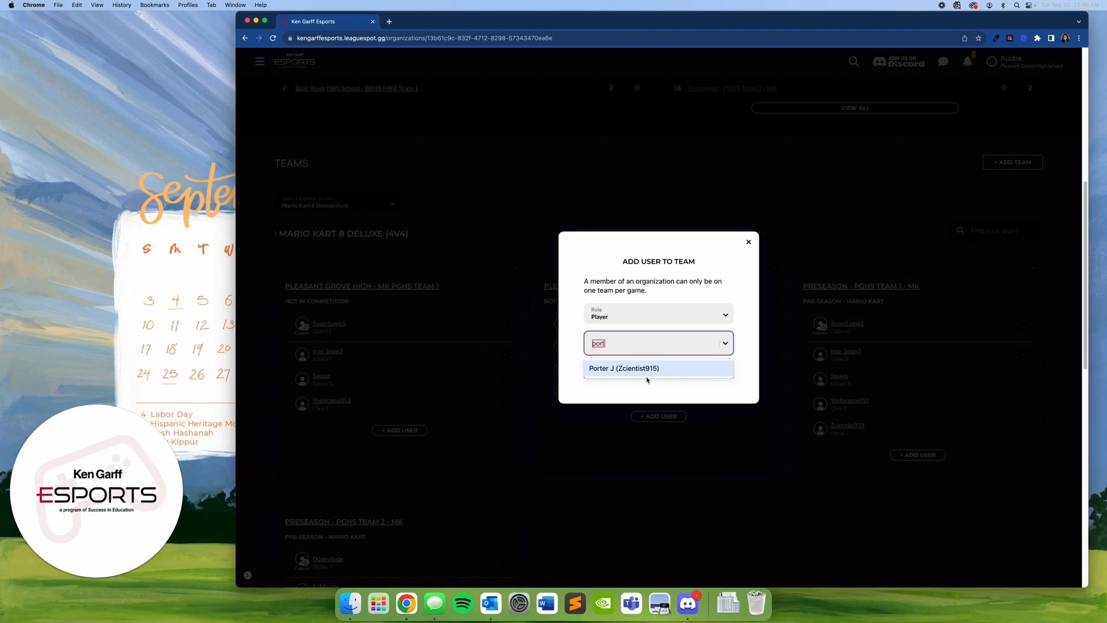
{"action": "left_click", "coordinate": [659, 368]}
{"action": "left_click", "coordinate": [663, 372]}
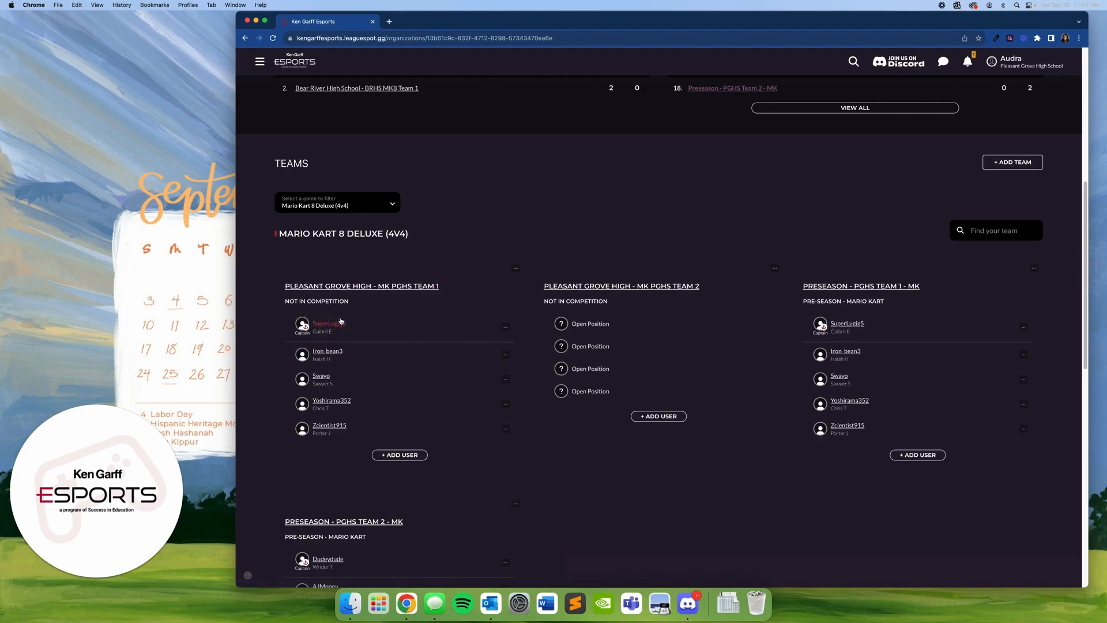
Open the team page of Pleasant Grove High - MK PGHS Team 1 and check its current competition status
{"action": "left_click_drag", "start_coordinate": [326, 301], "coordinate": [286, 300]}
{"action": "left_click", "coordinate": [259, 327]}
{"action": "left_click", "coordinate": [365, 286]}
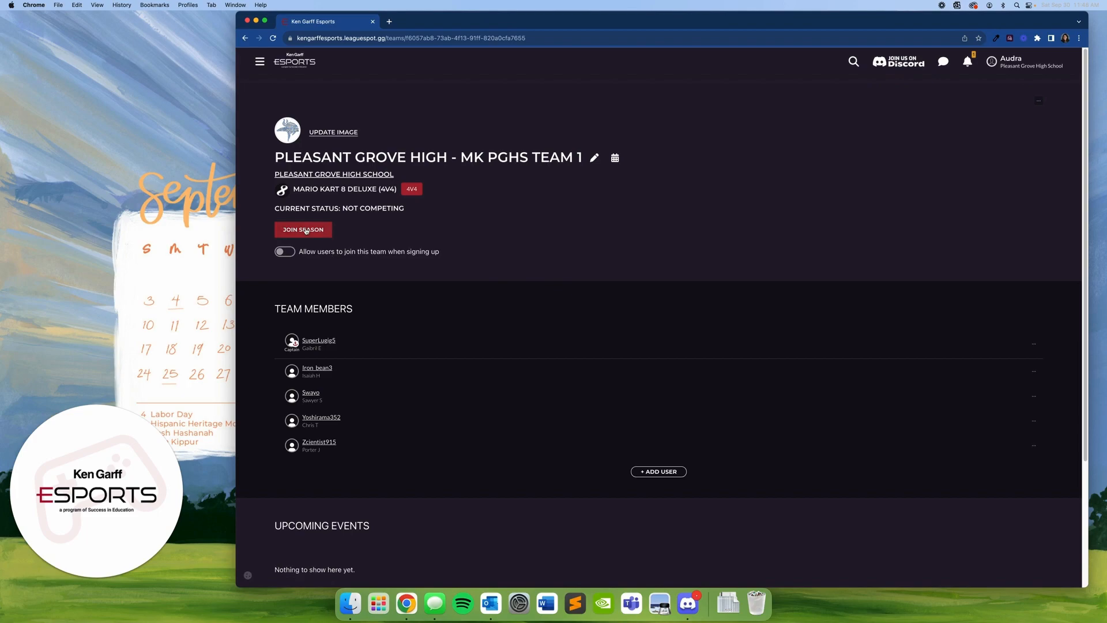
{"action": "triple_click", "coordinate": [290, 204]}
{"action": "left_click", "coordinate": [429, 217]}
{"action": "left_click_drag", "start_coordinate": [275, 208], "coordinate": [378, 208]}
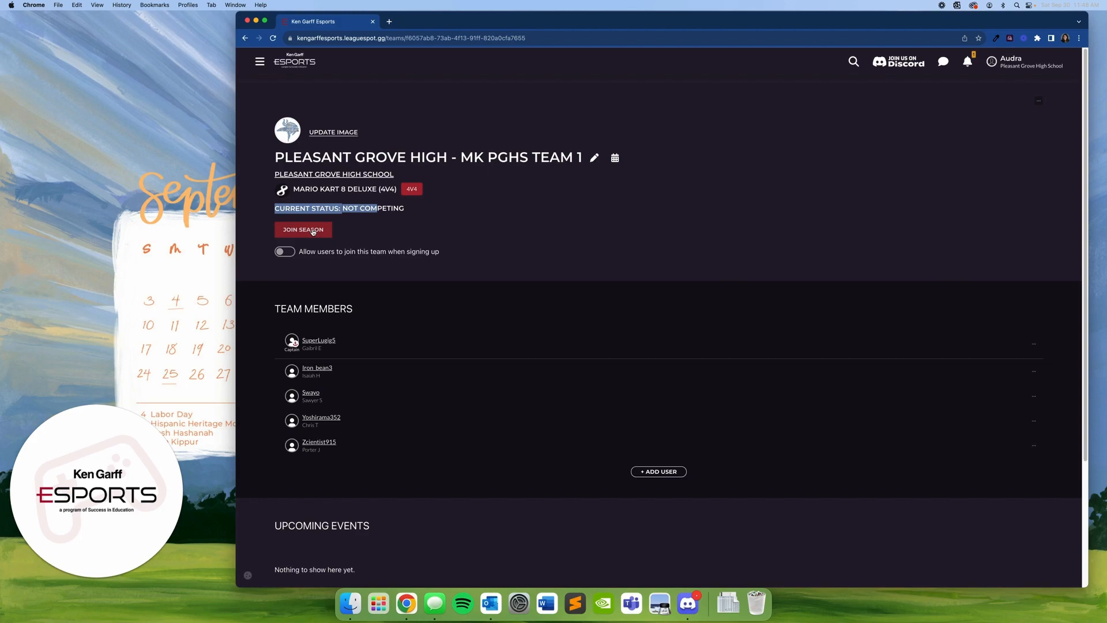
Enter Pleasant Grove High - MK PGHS Team 1 in the season Main Season - Mario Kart 8, agreeing to the season terms
{"action": "left_click", "coordinate": [313, 230]}
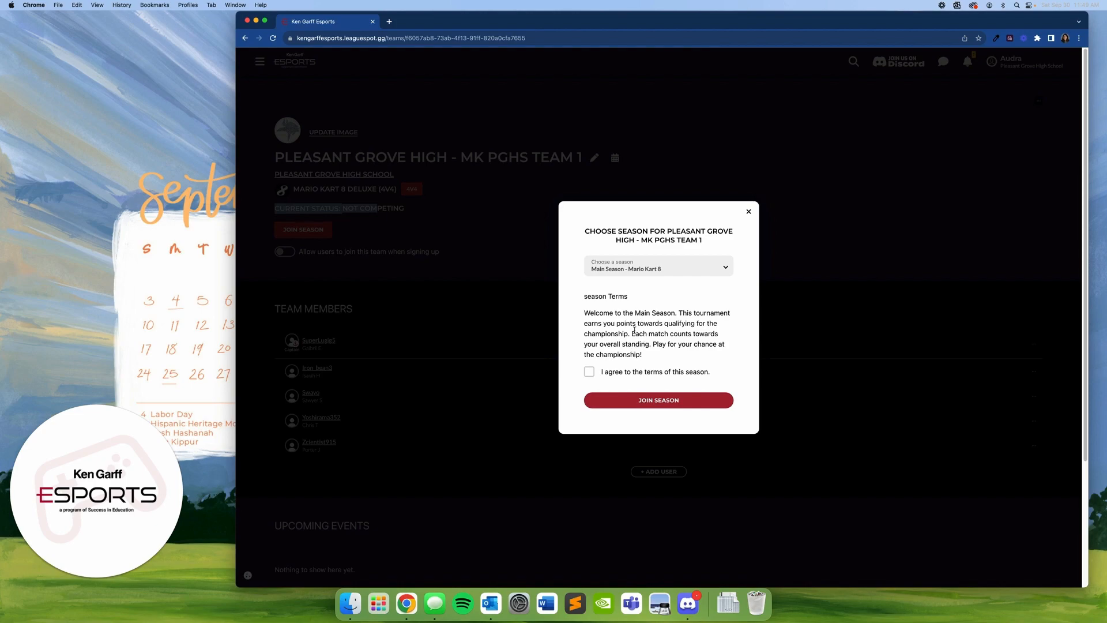
{"action": "left_click_drag", "start_coordinate": [632, 320], "coordinate": [657, 335]}
{"action": "left_click", "coordinate": [646, 346]}
{"action": "left_click", "coordinate": [609, 373]}
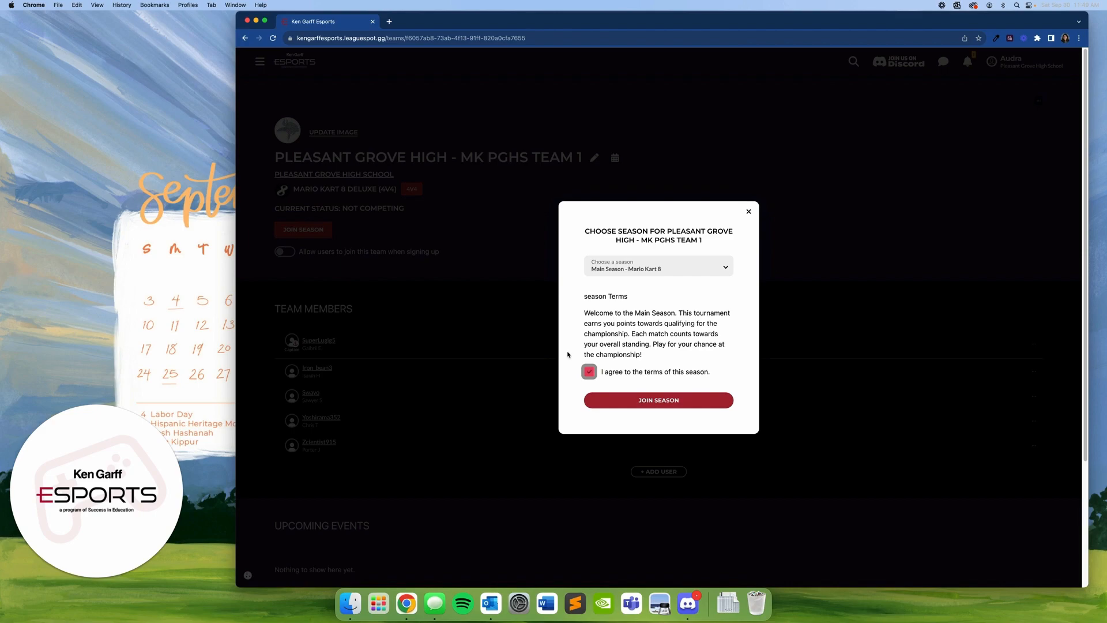
{"action": "left_click", "coordinate": [692, 401]}
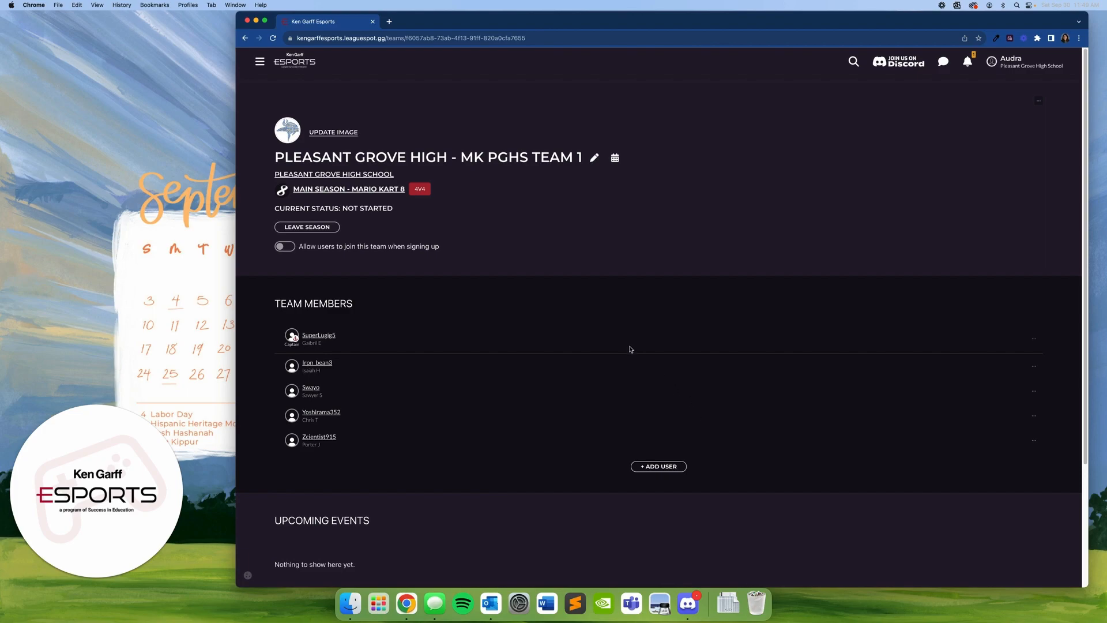
Open the Main Season - Mario Kart 8 page and look for Pleasant Grove High School in its participants list
{"action": "left_click", "coordinate": [360, 193]}
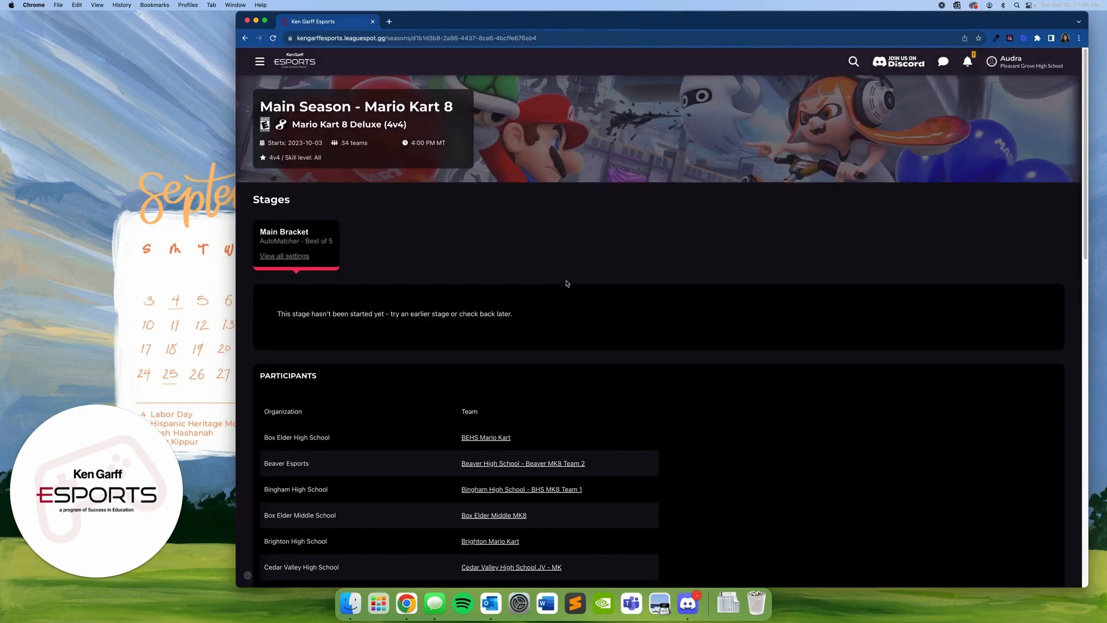
{"action": "scroll", "coordinate": [807, 382], "scroll_direction": "down", "scroll_amount": 10}
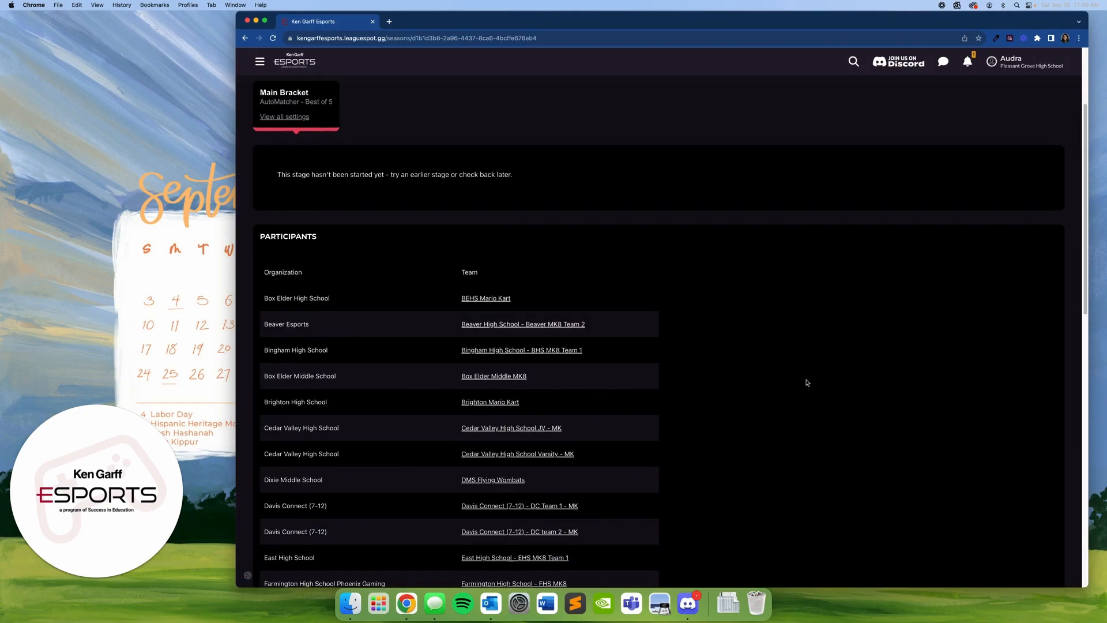
{"action": "scroll", "coordinate": [807, 382], "scroll_direction": "down", "scroll_amount": 5}
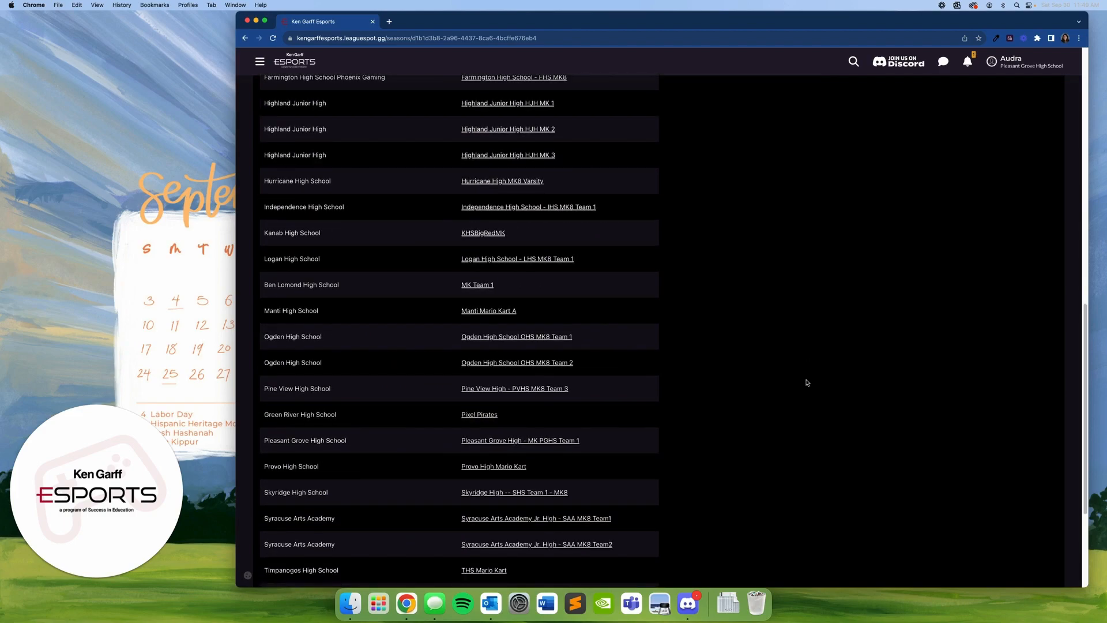
{"action": "triple_click", "coordinate": [303, 342]}
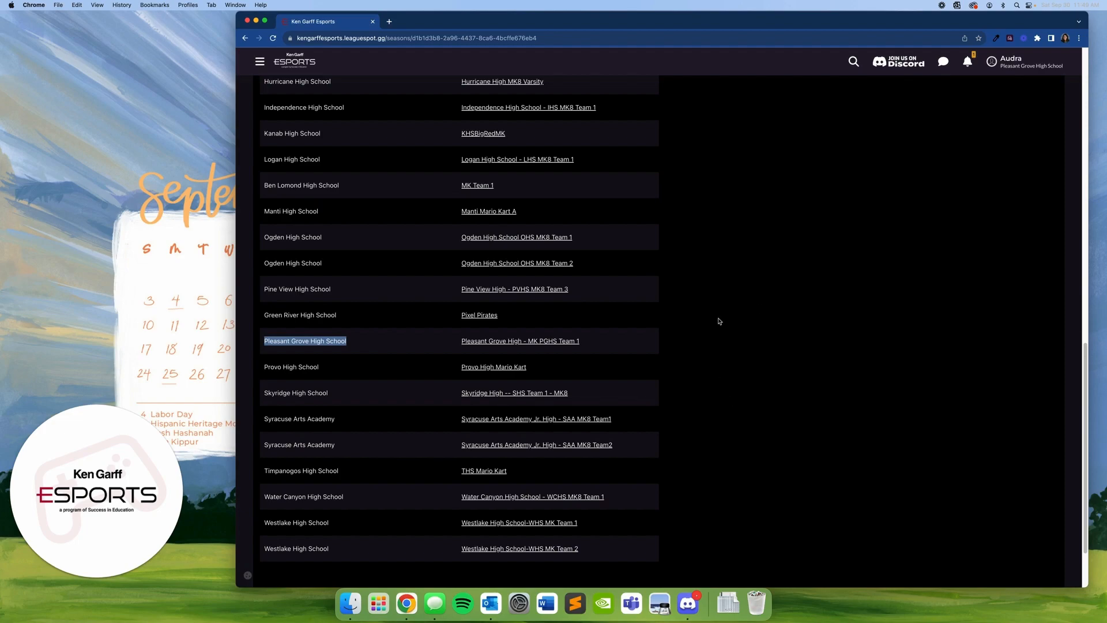
{"action": "left_click", "coordinate": [747, 328]}
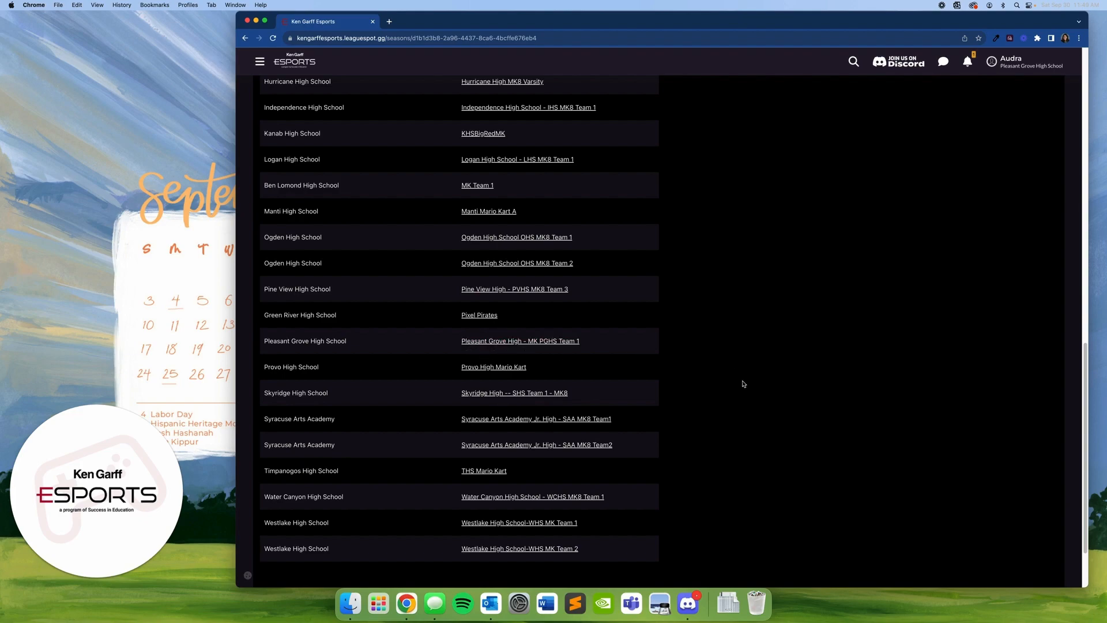
{"action": "scroll", "coordinate": [718, 470], "scroll_direction": "up", "scroll_amount": 3}
{"action": "scroll", "coordinate": [717, 470], "scroll_direction": "up", "scroll_amount": 12}
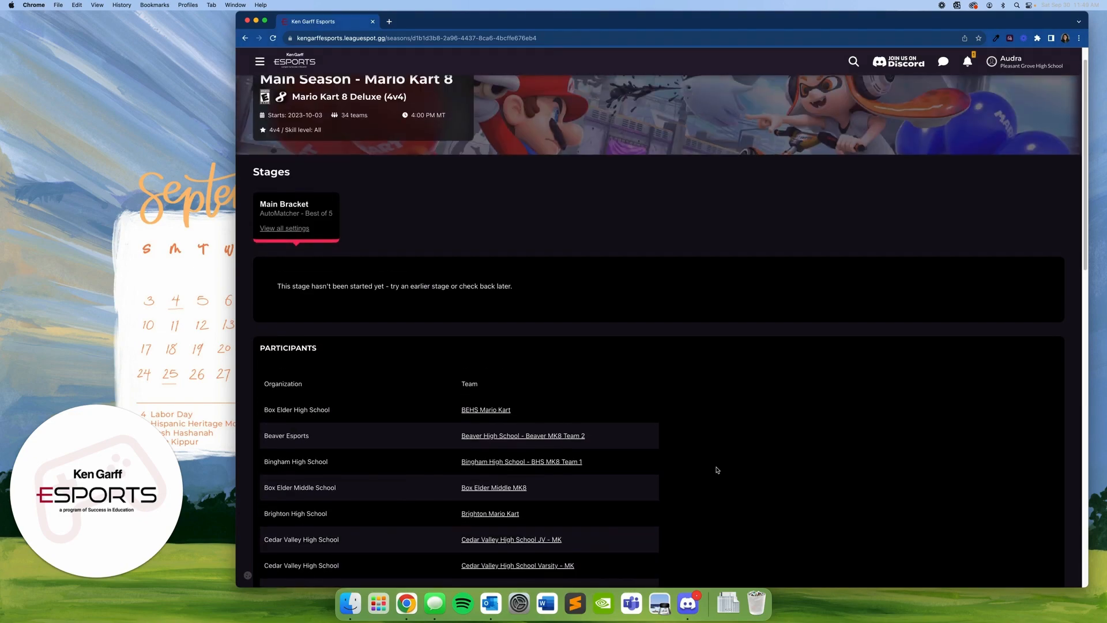
{"action": "scroll", "coordinate": [703, 420], "scroll_direction": "up", "scroll_amount": 1}
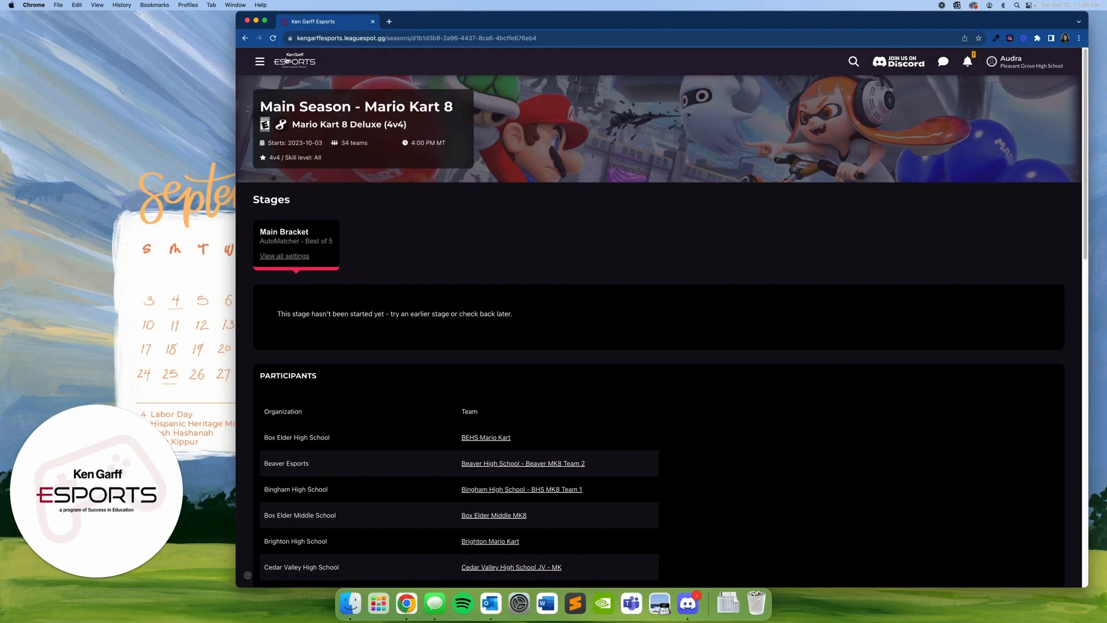
Go back to the school's organization page and review the competition status and rosters of its Mario Kart teams
{"action": "left_click", "coordinate": [261, 62]}
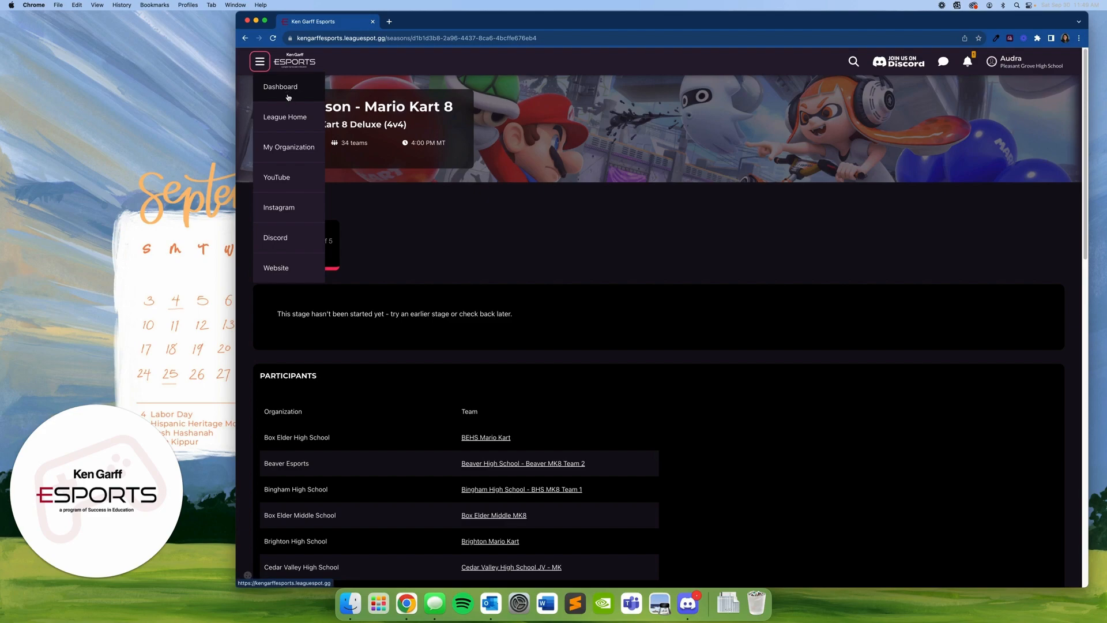
{"action": "left_click", "coordinate": [289, 147]}
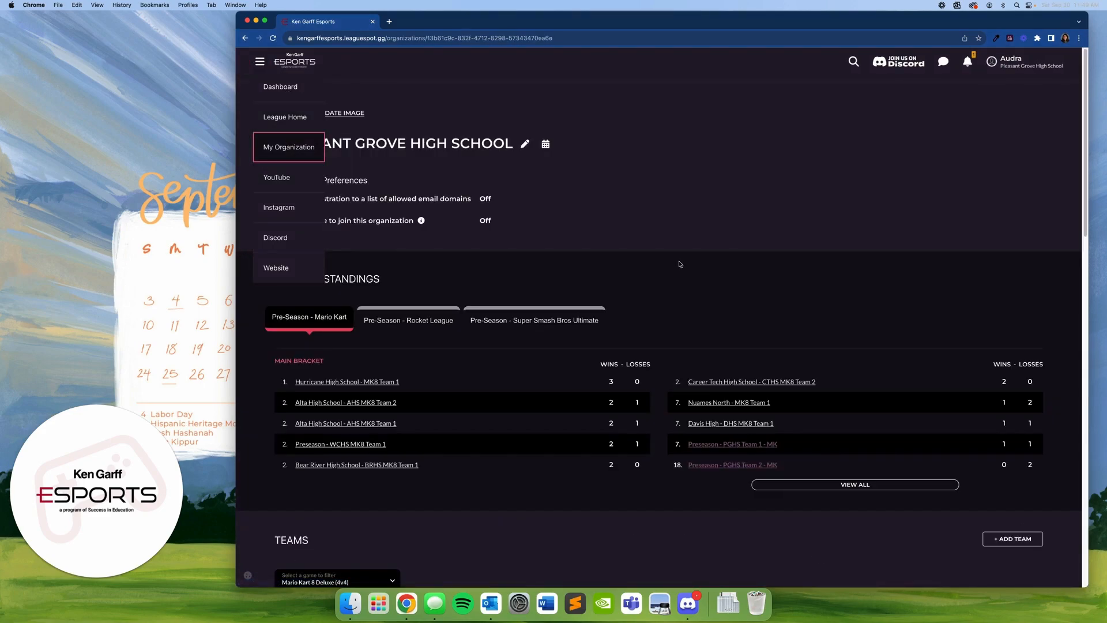
{"action": "scroll", "coordinate": [680, 262], "scroll_direction": "down", "scroll_amount": 6}
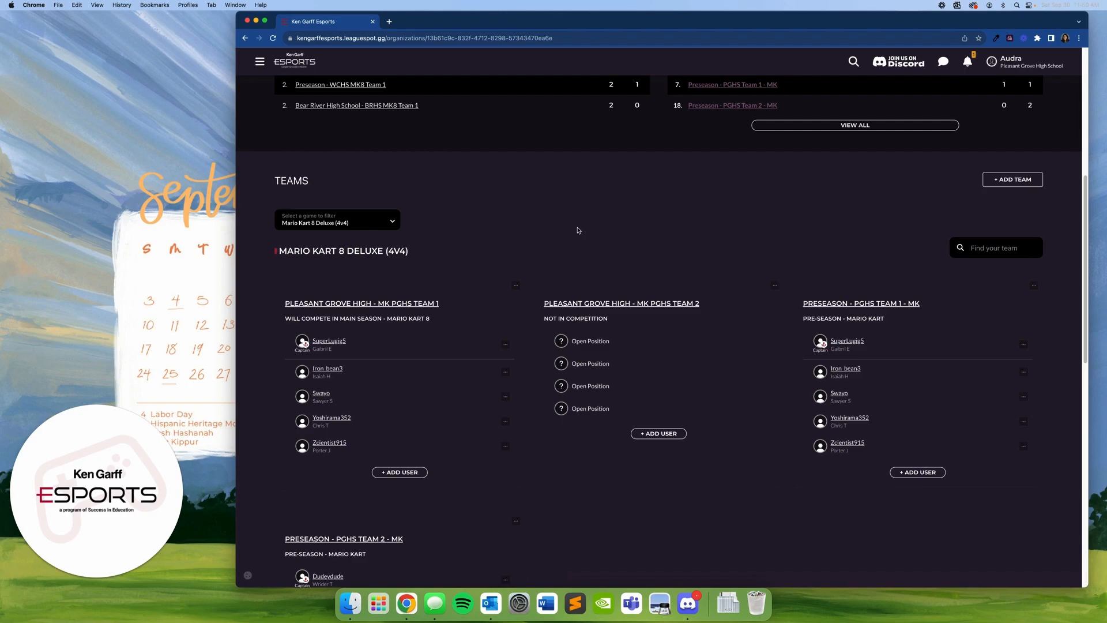
{"action": "scroll", "coordinate": [578, 231], "scroll_direction": "down", "scroll_amount": 5}
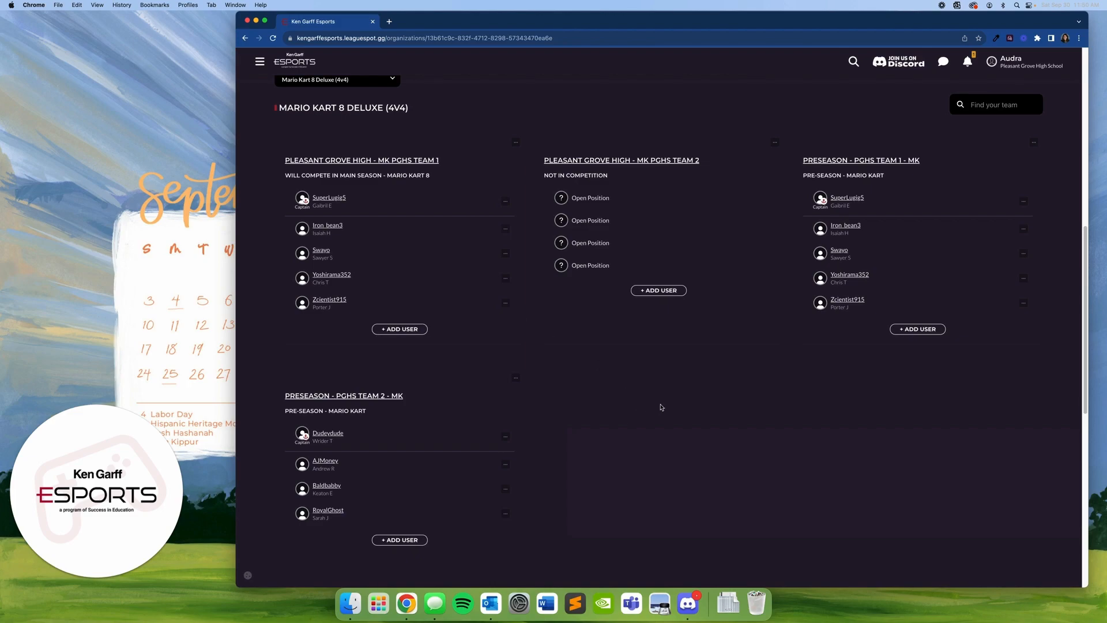
{"action": "scroll", "coordinate": [715, 411], "scroll_direction": "up", "scroll_amount": 3}
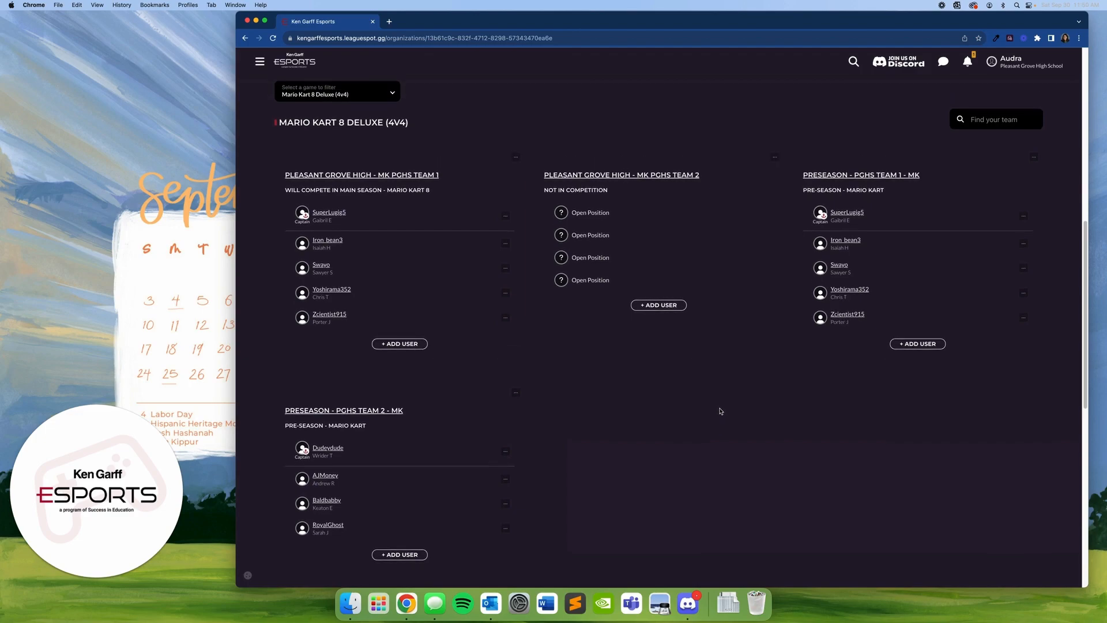